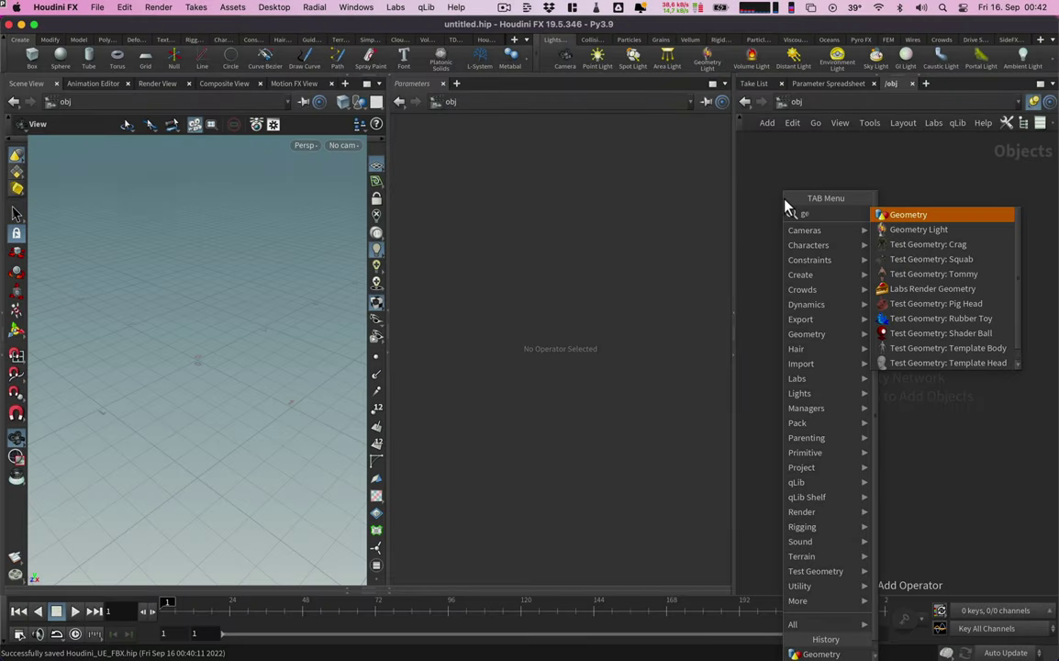
Step: Create a Geometry object and add a Rubber Toy test geometry node inside it
{"action": "key", "text": "Return"}
{"action": "left_click", "coordinate": [872, 197]}
{"action": "key", "text": "Return"}
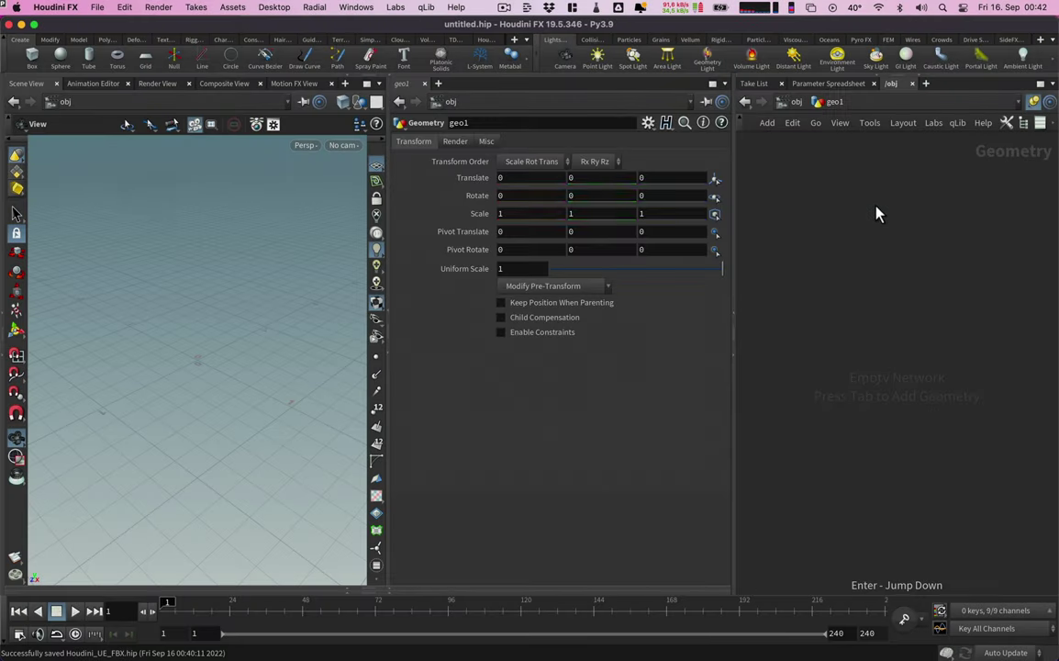
{"action": "key", "text": "Tab"}
{"action": "type", "text": "rub"}
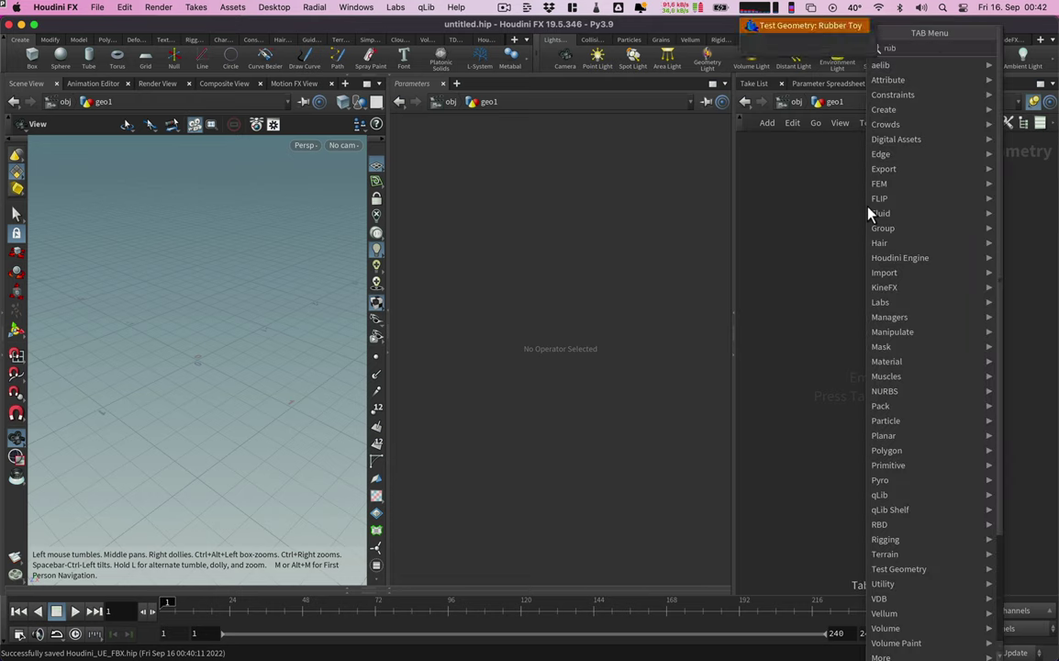
{"action": "key", "text": "Return"}
{"action": "left_click", "coordinate": [900, 169]}
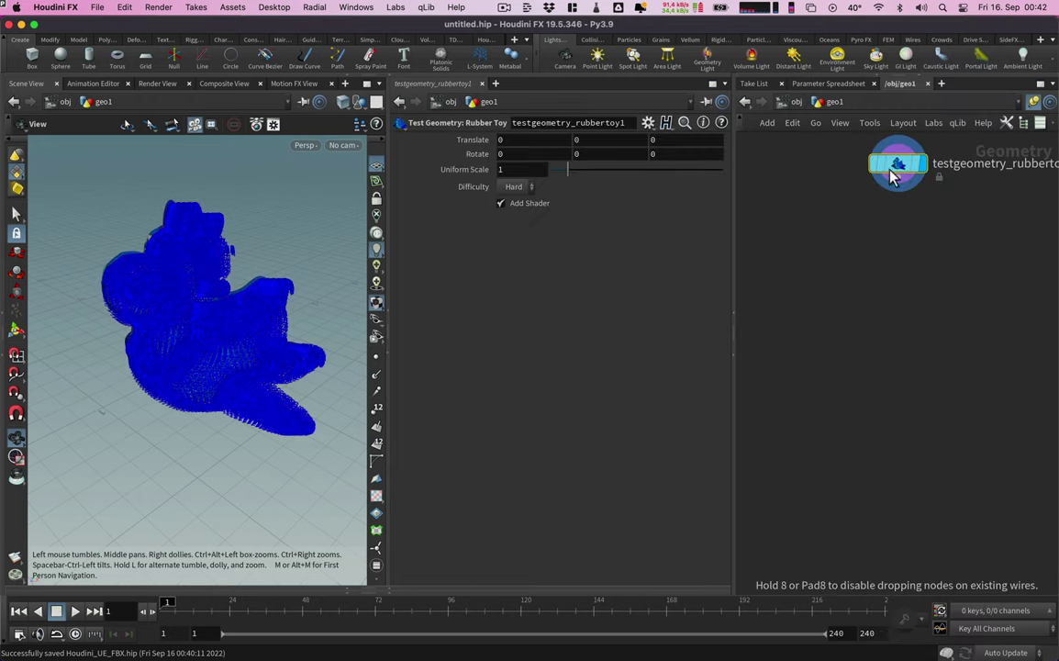
Step: Save the rubber toy asset's embedded toylowres.jpg texture into a new Houdini_UE_FBX folder on the Desktop
{"action": "right_click", "coordinate": [898, 167]}
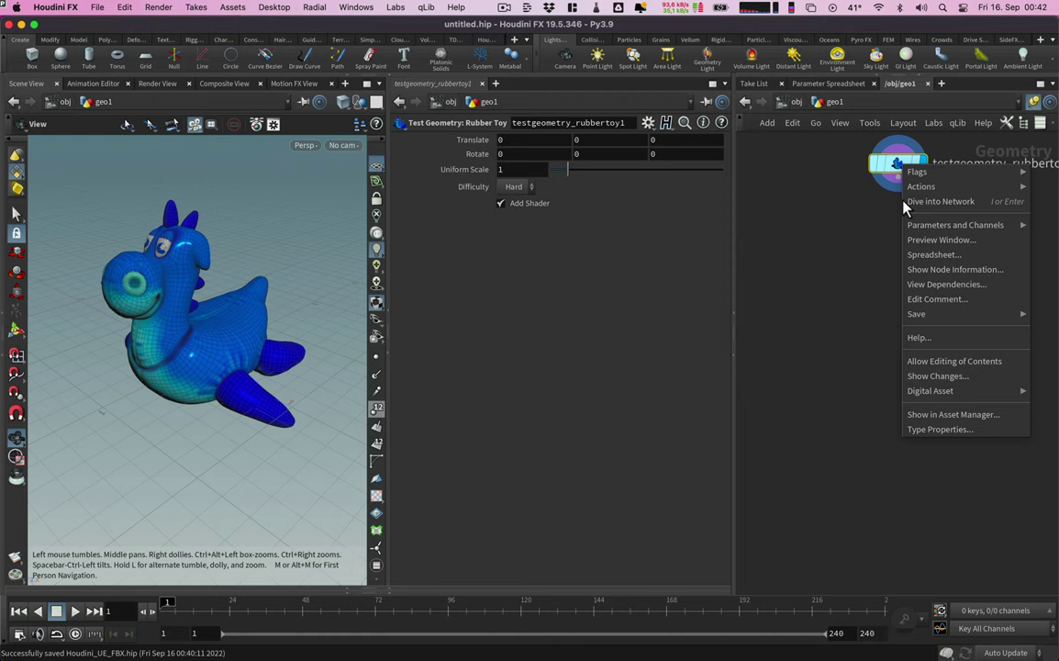
{"action": "left_click", "coordinate": [934, 428]}
{"action": "left_click", "coordinate": [449, 516]}
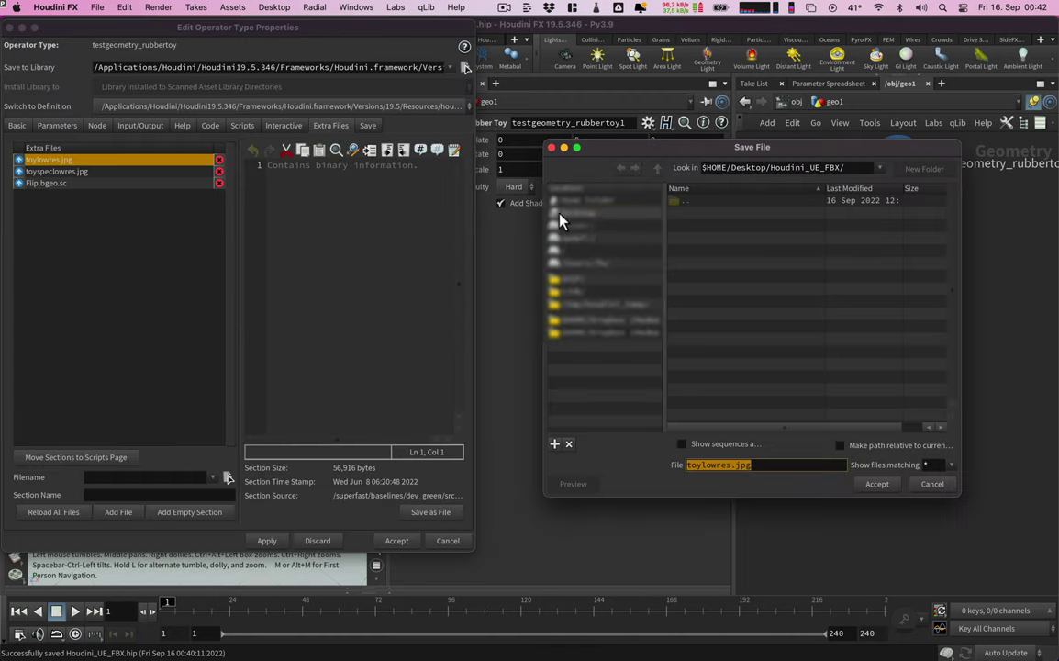
{"action": "left_click", "coordinate": [909, 171]}
{"action": "type", "text": "Houdini_UE_FBX"}
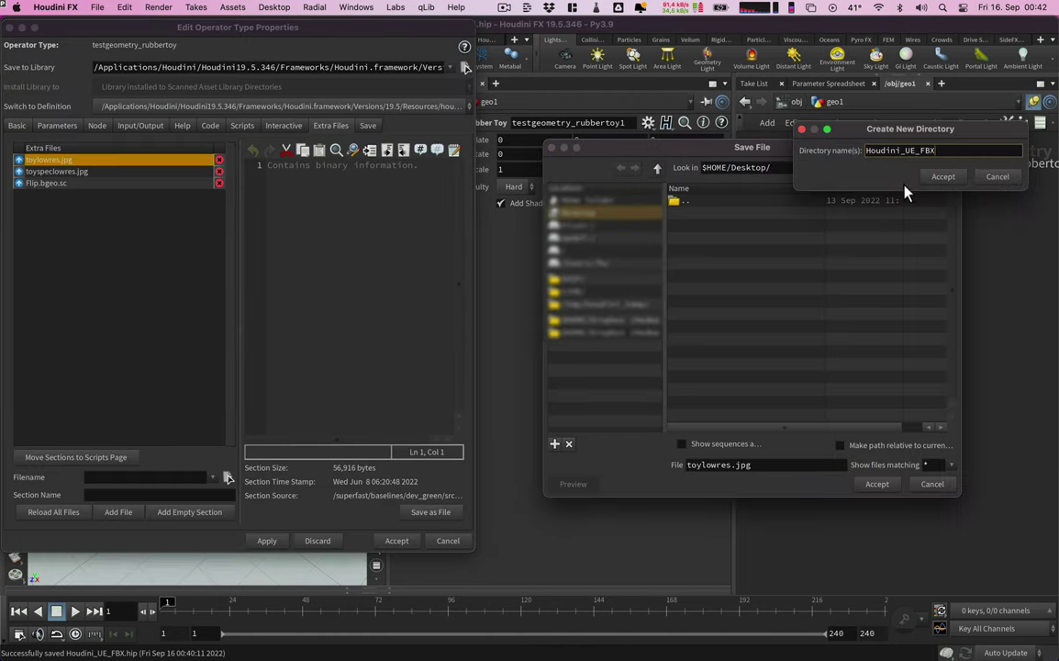
{"action": "left_click", "coordinate": [950, 178]}
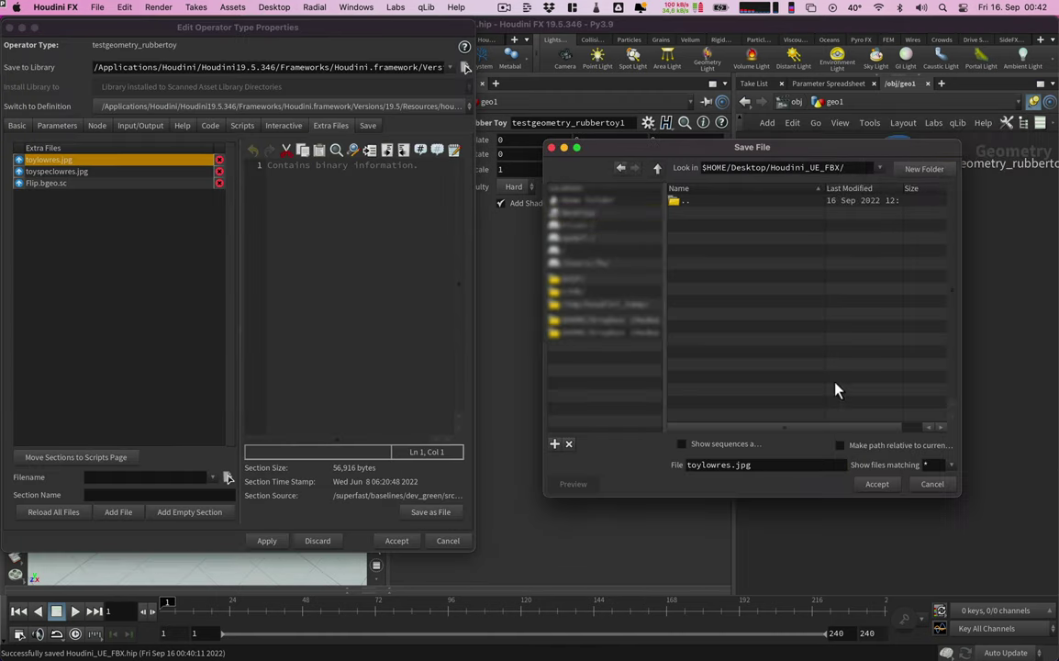
{"action": "left_click", "coordinate": [880, 488]}
{"action": "left_click", "coordinate": [450, 541]}
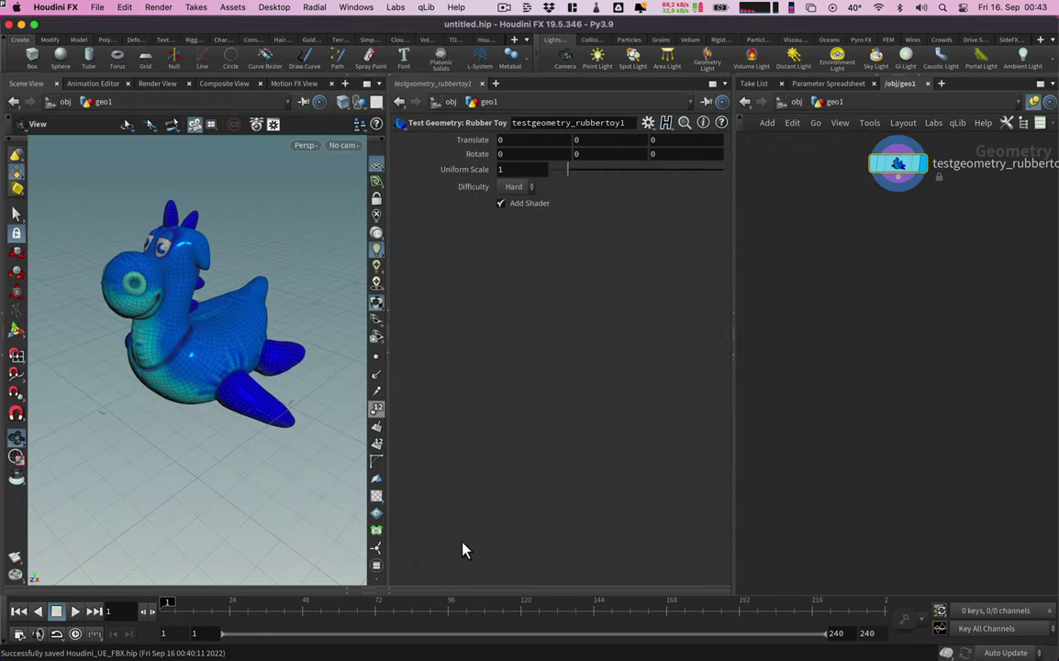
Step: Save the scene as Houdini_UE_FBX.hip in the Houdini_UE_FBX folder
{"action": "left_click", "coordinate": [97, 6]}
{"action": "left_click", "coordinate": [126, 130]}
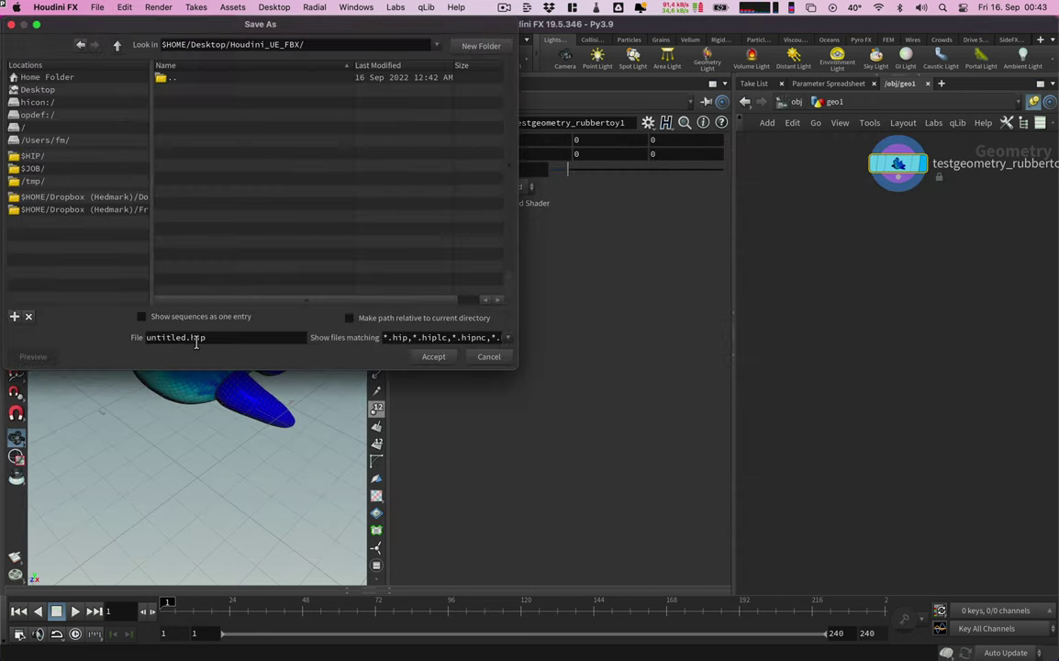
{"action": "left_click_drag", "start_coordinate": [177, 337], "coordinate": [147, 325]}
{"action": "type", "text": "Houdini_UE_FBX"}
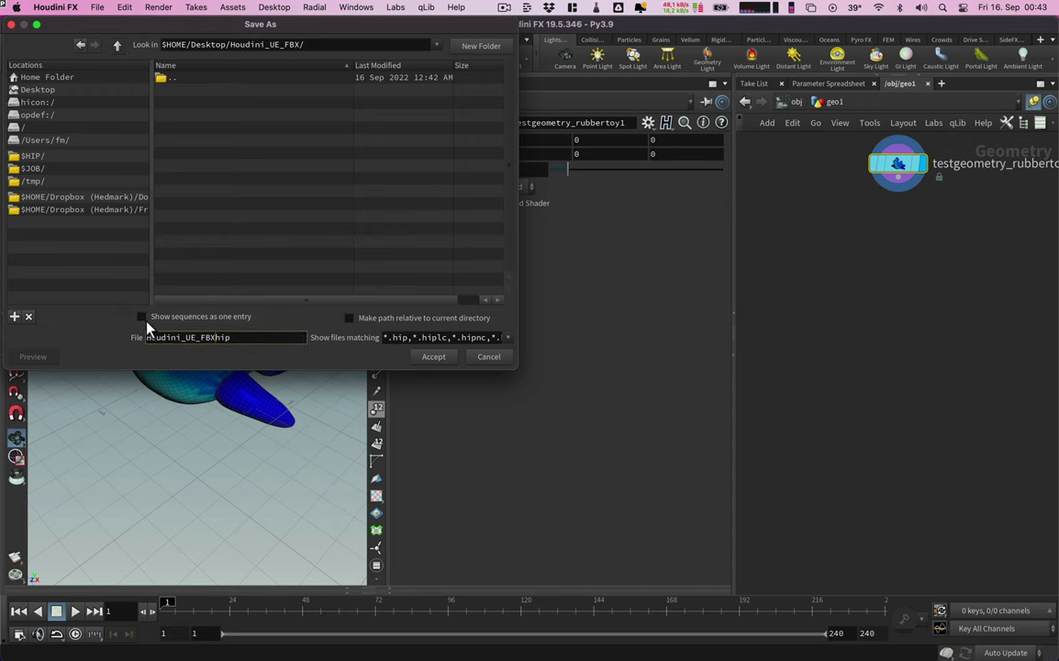
{"action": "type", "text": "."}
{"action": "key", "text": "Return"}
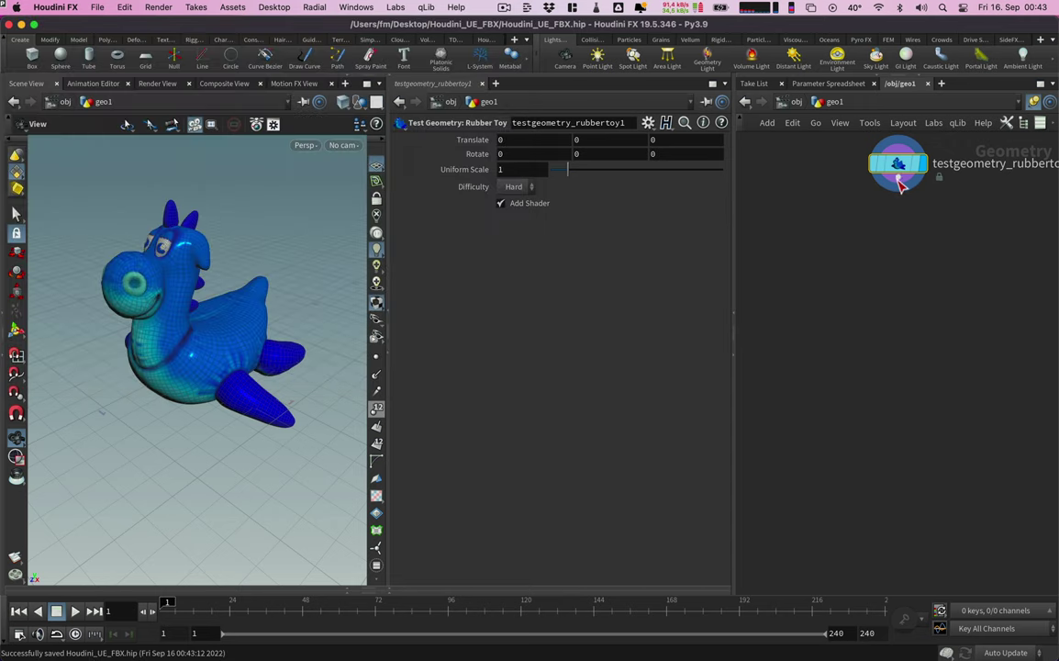
Step: Connect an RBD Material Fracture node to the rubber toy's output, align it below the toy and display it
{"action": "left_click", "coordinate": [899, 184]}
{"action": "left_click", "coordinate": [861, 230]}
{"action": "type", "text": "material"}
{"action": "left_click", "coordinate": [854, 142]}
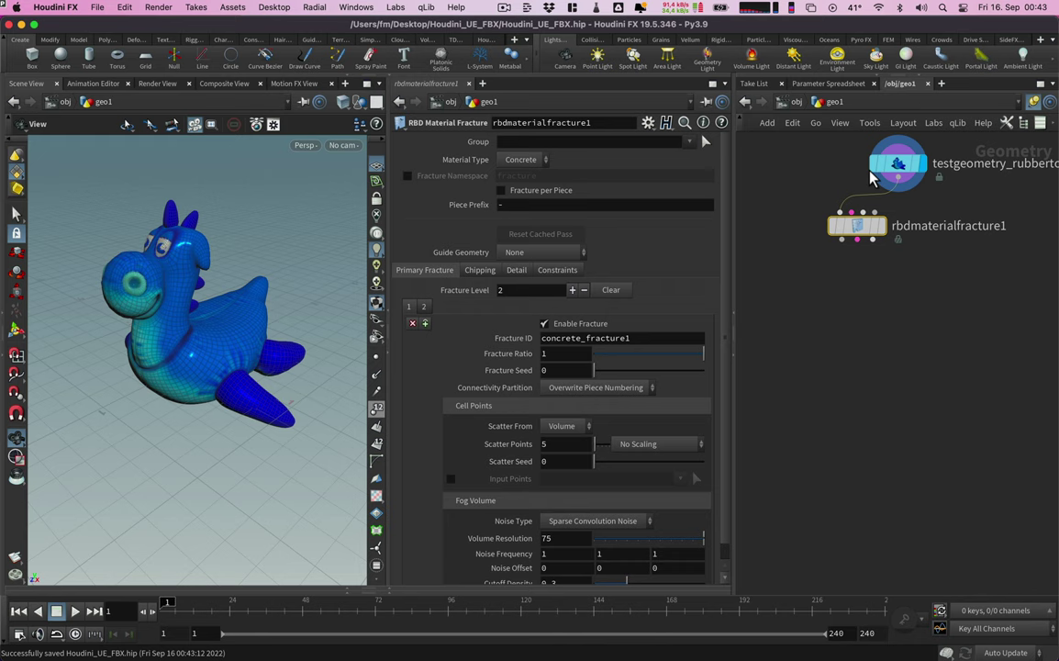
{"action": "left_click_drag", "start_coordinate": [859, 232], "coordinate": [900, 225]}
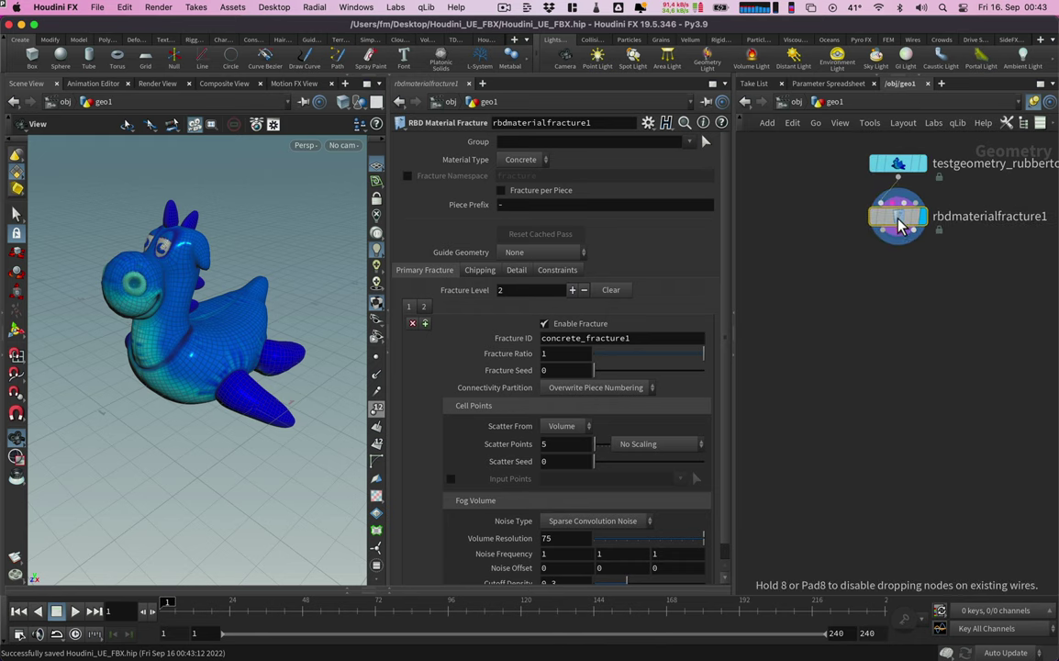
Step: Wire an RBD Bullet Solver to the material fracture node's three outputs and preview the simulation from frame 1
{"action": "left_click", "coordinate": [898, 240]}
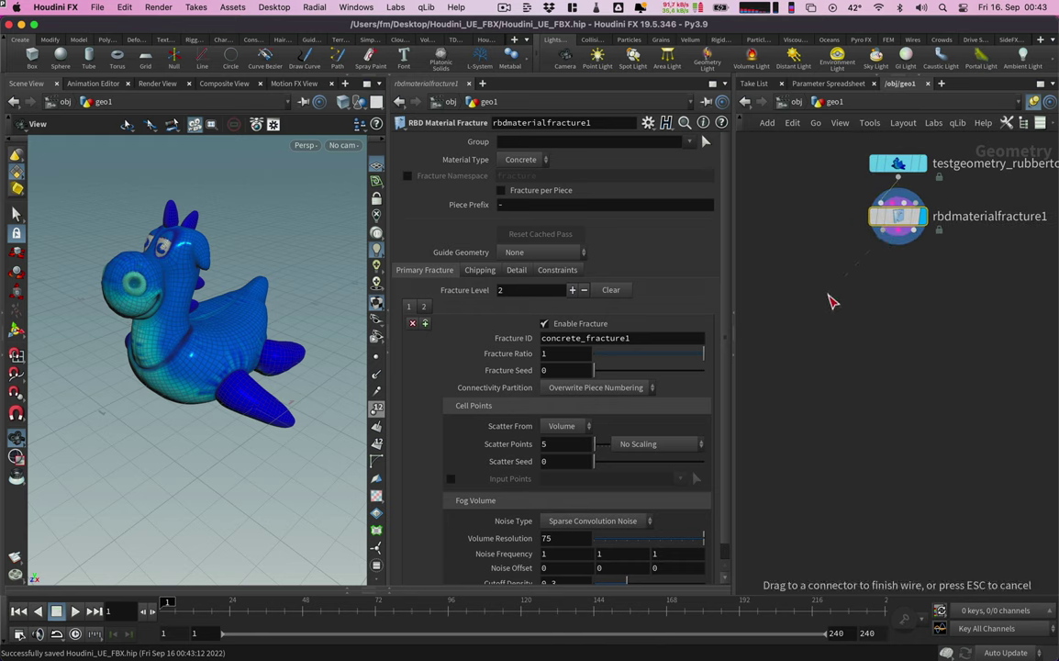
{"action": "left_click", "coordinate": [828, 295]}
{"action": "type", "text": "bul"}
{"action": "left_click", "coordinate": [790, 66]}
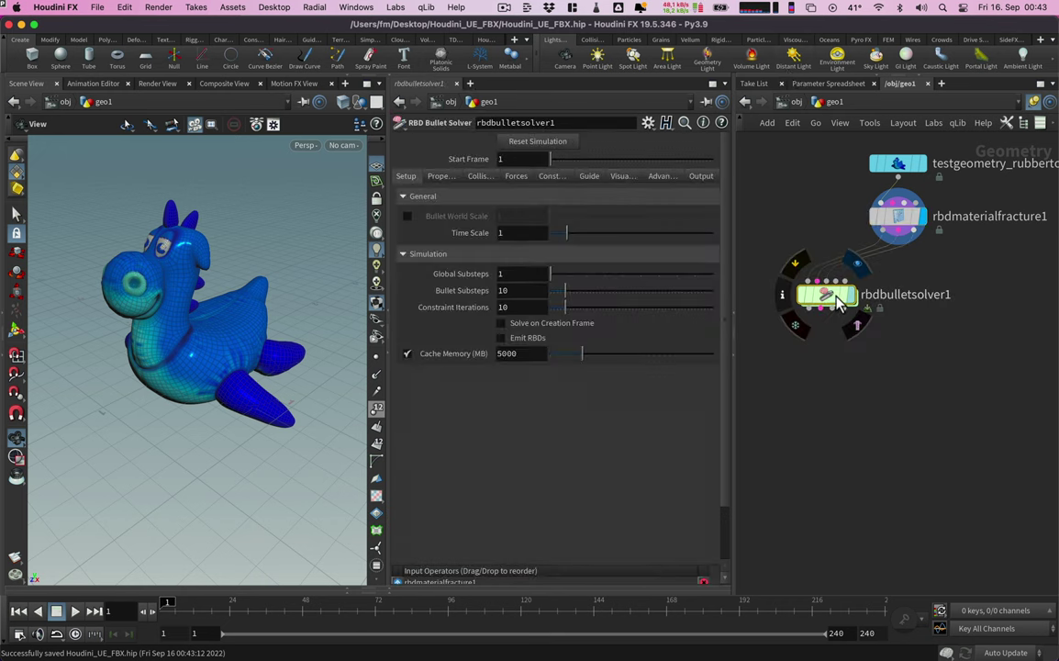
{"action": "left_click_drag", "start_coordinate": [824, 295], "coordinate": [908, 275]}
{"action": "left_click", "coordinate": [76, 612]}
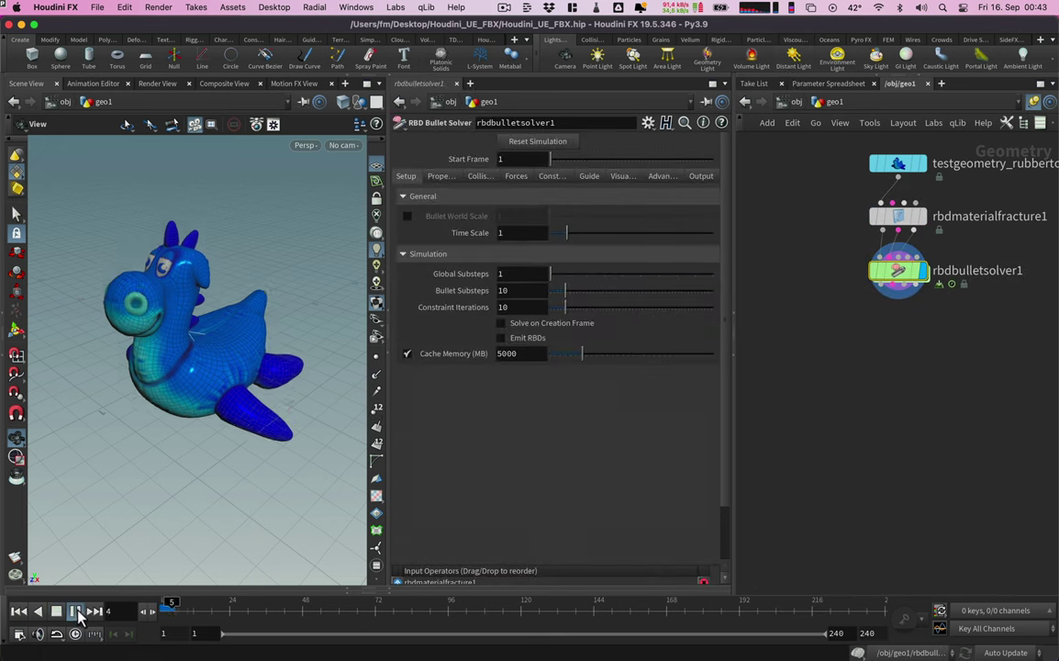
{"action": "left_click", "coordinate": [17, 611]}
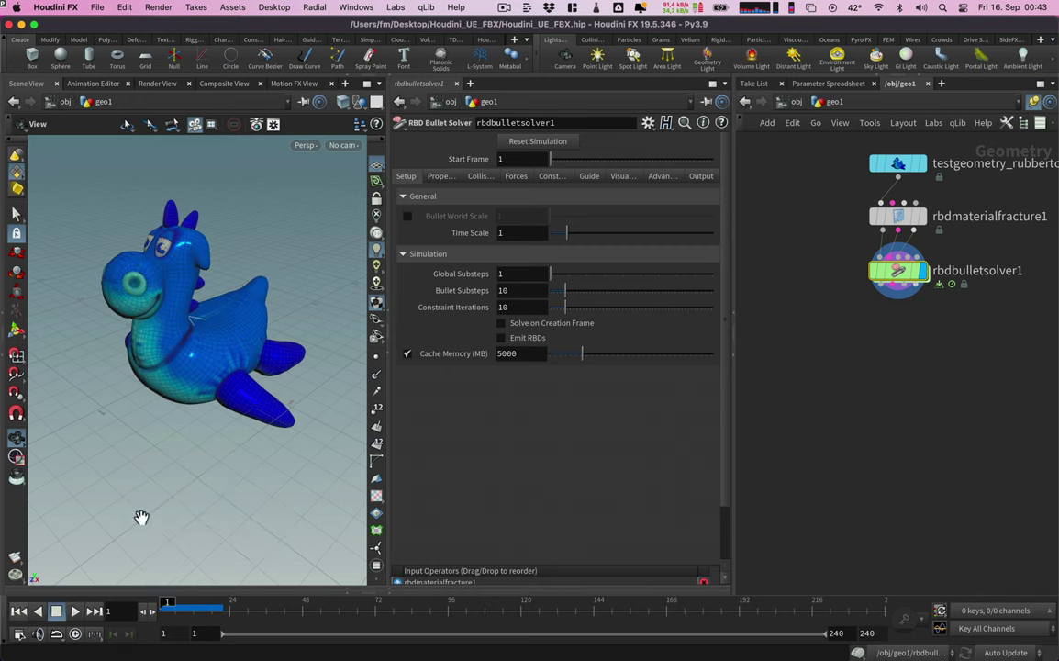
Step: Set the bullet solver's ground collision type to Ground Plane
{"action": "left_click", "coordinate": [479, 176]}
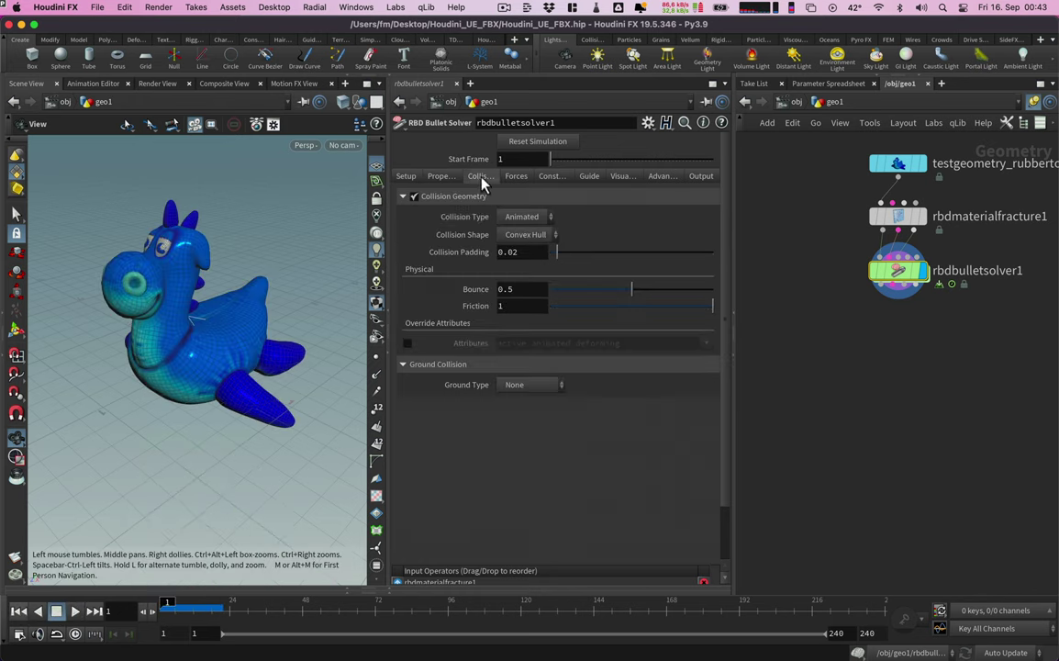
{"action": "left_click", "coordinate": [517, 386]}
{"action": "left_click", "coordinate": [525, 415]}
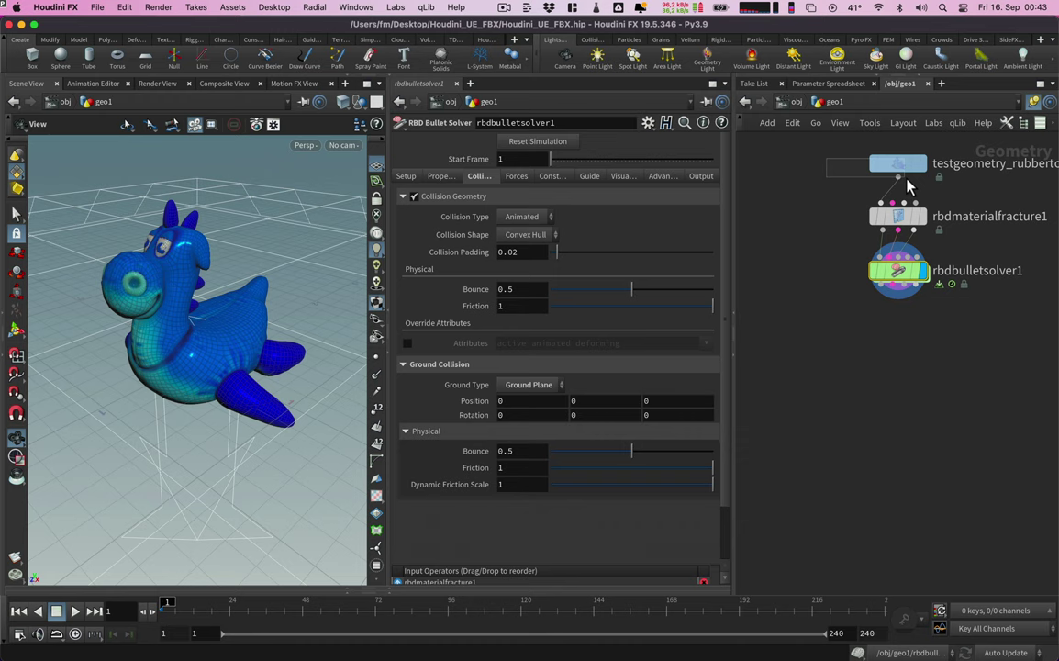
Step: Raise the rubber toy by setting its Y translation to 1 and play the simulation
{"action": "left_click_drag", "start_coordinate": [826, 160], "coordinate": [908, 187]}
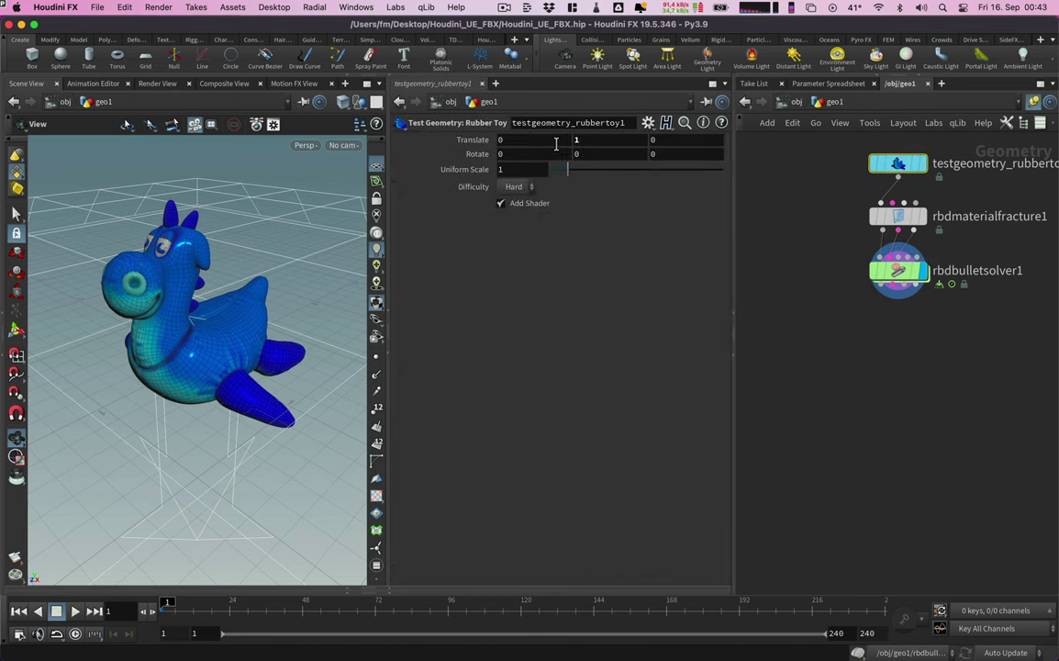
{"action": "left_click_drag", "start_coordinate": [310, 276], "coordinate": [275, 321], "text": "alt"}
{"action": "middle_click_drag", "start_coordinate": [274, 321], "coordinate": [276, 417], "text": "alt"}
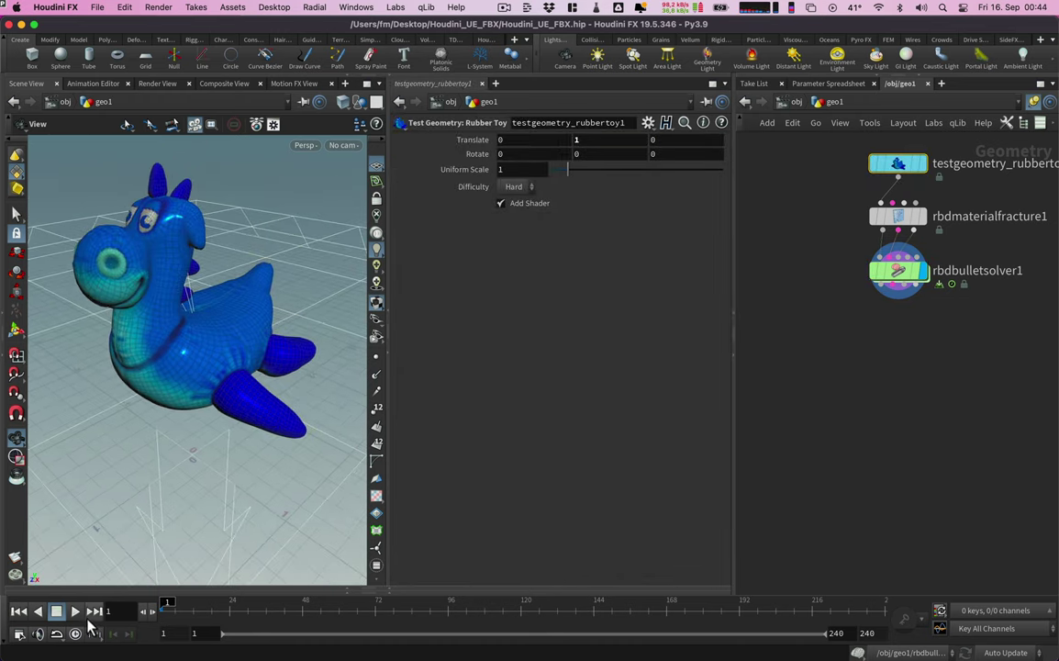
{"action": "left_click", "coordinate": [75, 612]}
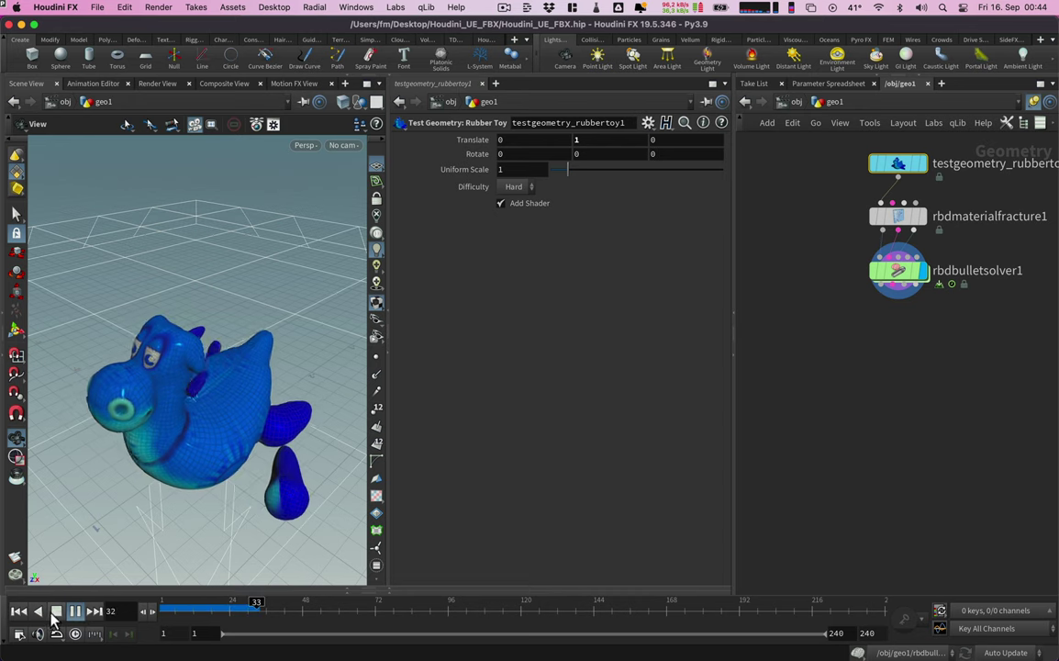
{"action": "left_click", "coordinate": [56, 611]}
{"action": "left_click", "coordinate": [18, 611]}
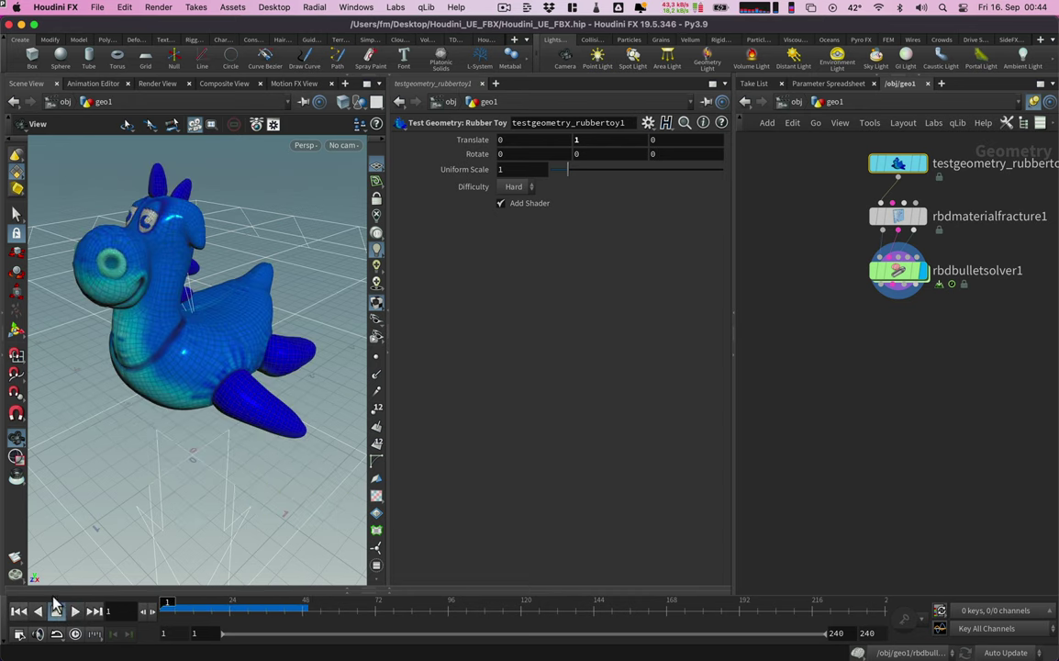
Step: Set the material fracture's primary glue constraint strength to 100 and replay the simulation
{"action": "left_click", "coordinate": [882, 222]}
{"action": "left_click", "coordinate": [557, 269]}
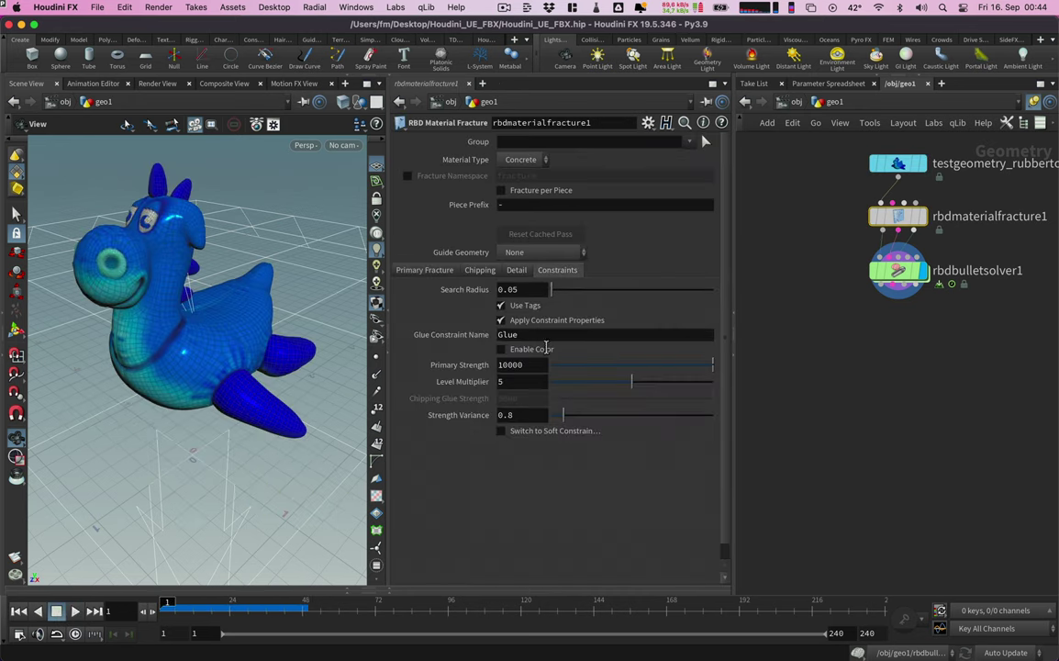
{"action": "key", "text": "BackSpace"}
{"action": "key", "text": "BackSpace"}
{"action": "key", "text": "Return"}
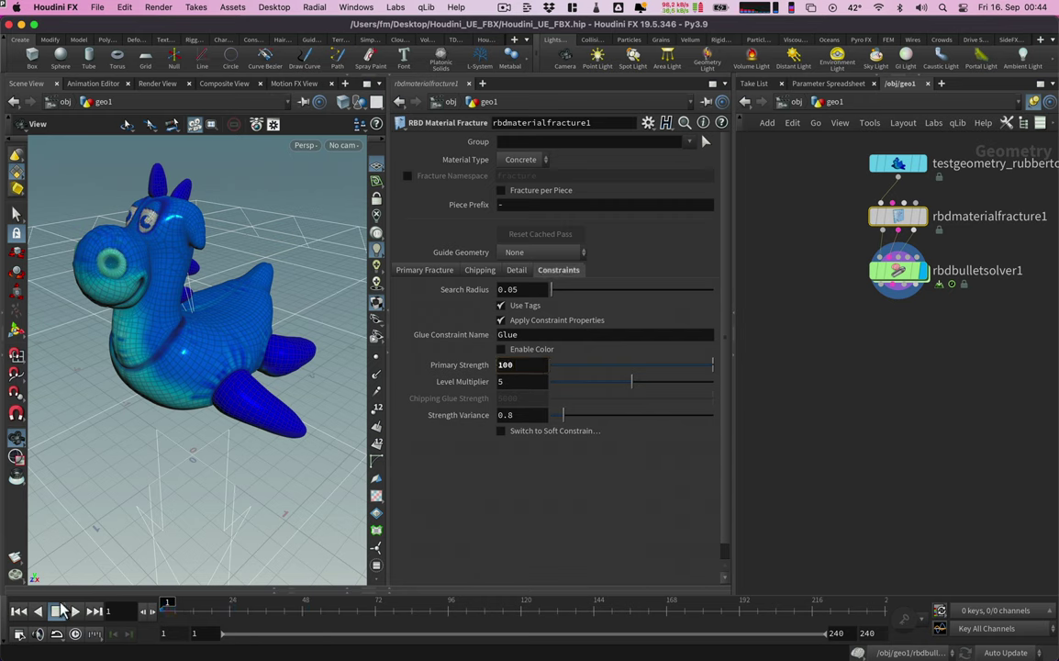
{"action": "left_click", "coordinate": [79, 613]}
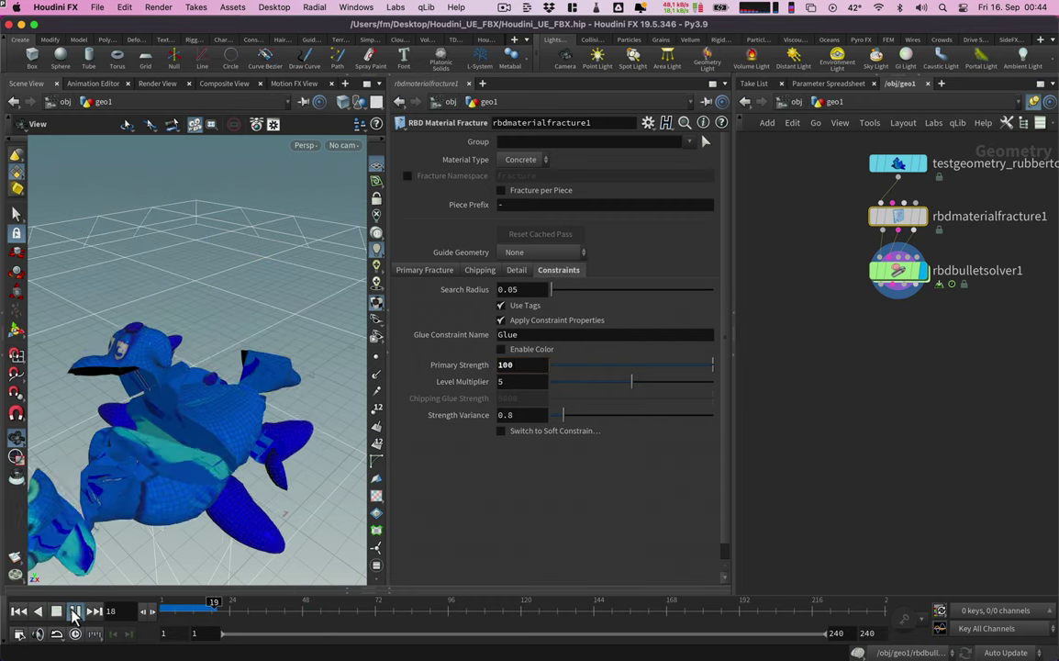
{"action": "left_click", "coordinate": [57, 613]}
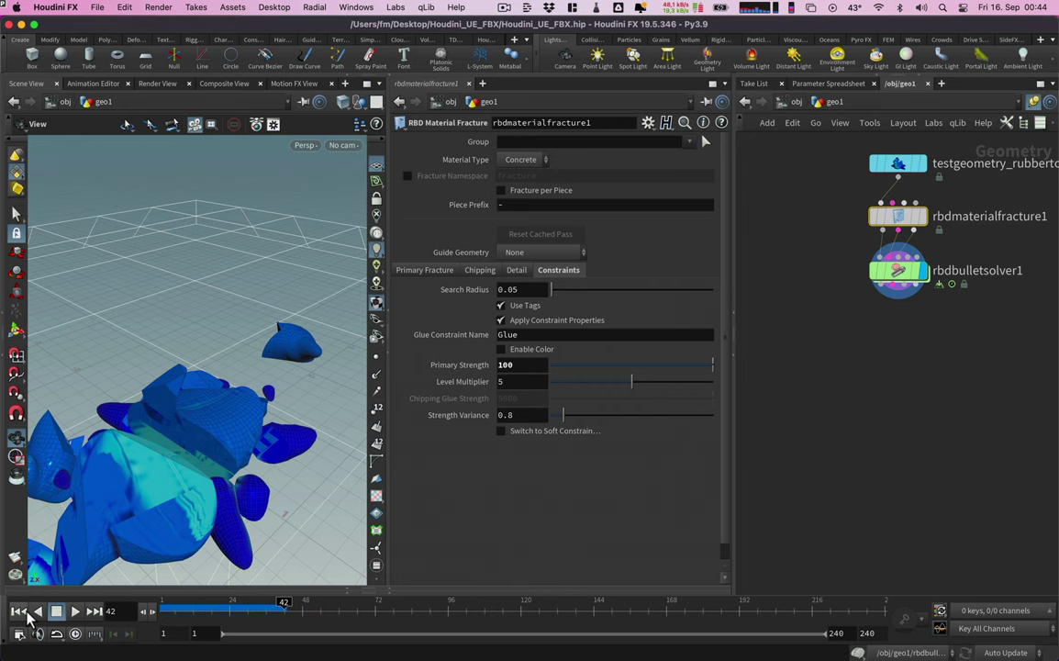
{"action": "left_click", "coordinate": [20, 612]}
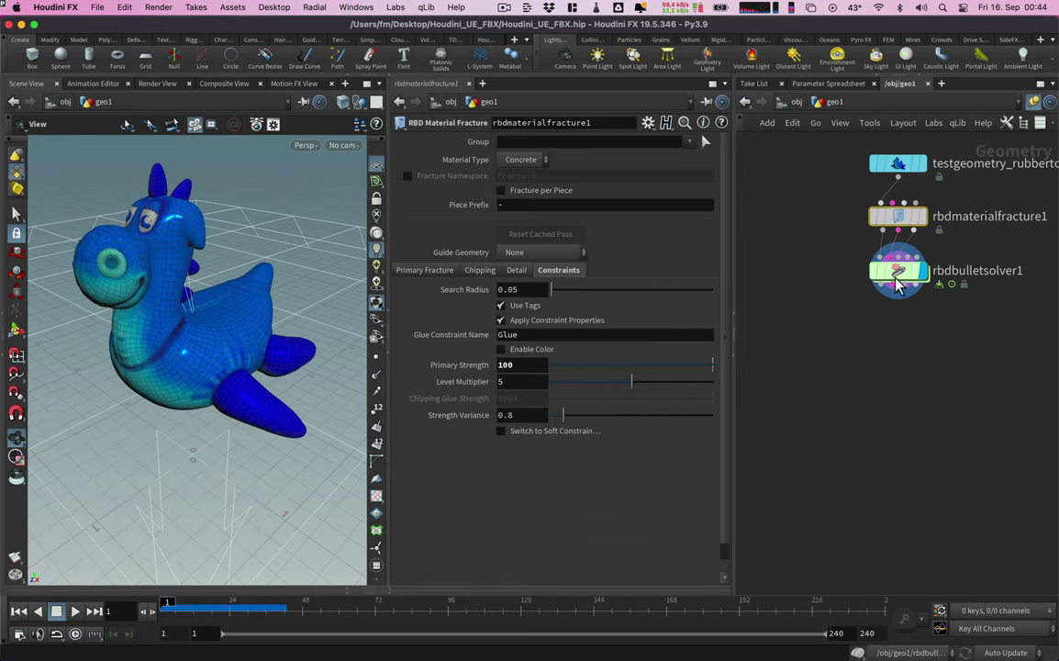
Step: Move the bullet solver further down, then branch a displayed Exploded View node off the material fracture's geometry output
{"action": "left_click_drag", "start_coordinate": [900, 272], "coordinate": [897, 417]}
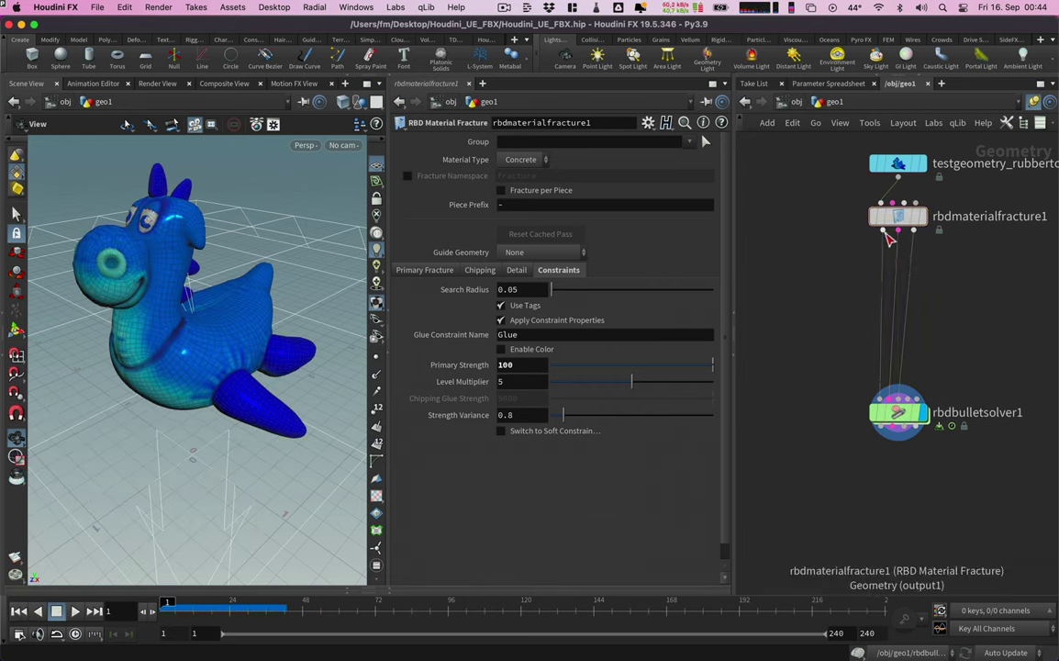
{"action": "left_click", "coordinate": [885, 231]}
{"action": "key", "text": "Tab"}
{"action": "type", "text": "explo"}
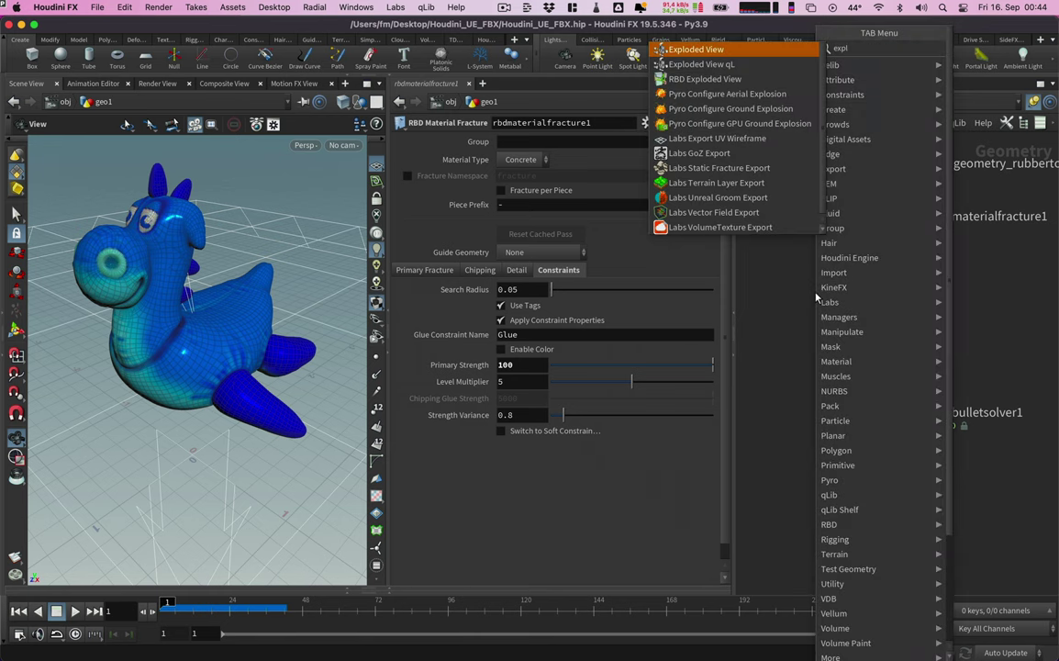
{"action": "key", "text": "Return"}
{"action": "left_click", "coordinate": [842, 297]}
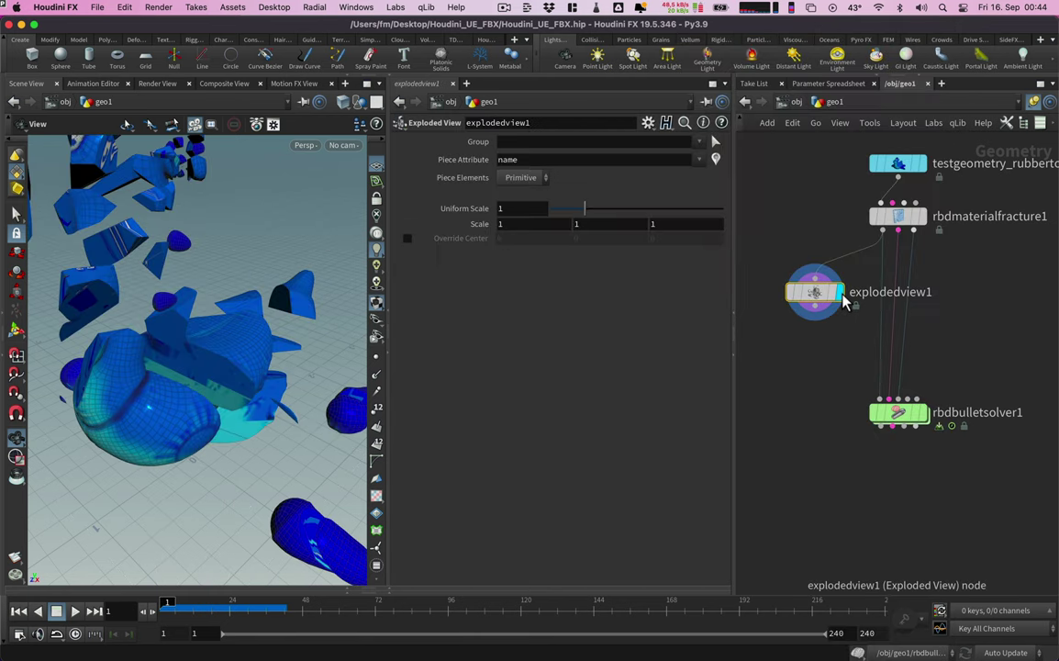
{"action": "left_click_drag", "start_coordinate": [816, 294], "coordinate": [778, 357]}
Step: Add a Material node after the exploded view and display it
{"action": "key", "text": "Tab"}
{"action": "type", "text": "mat"}
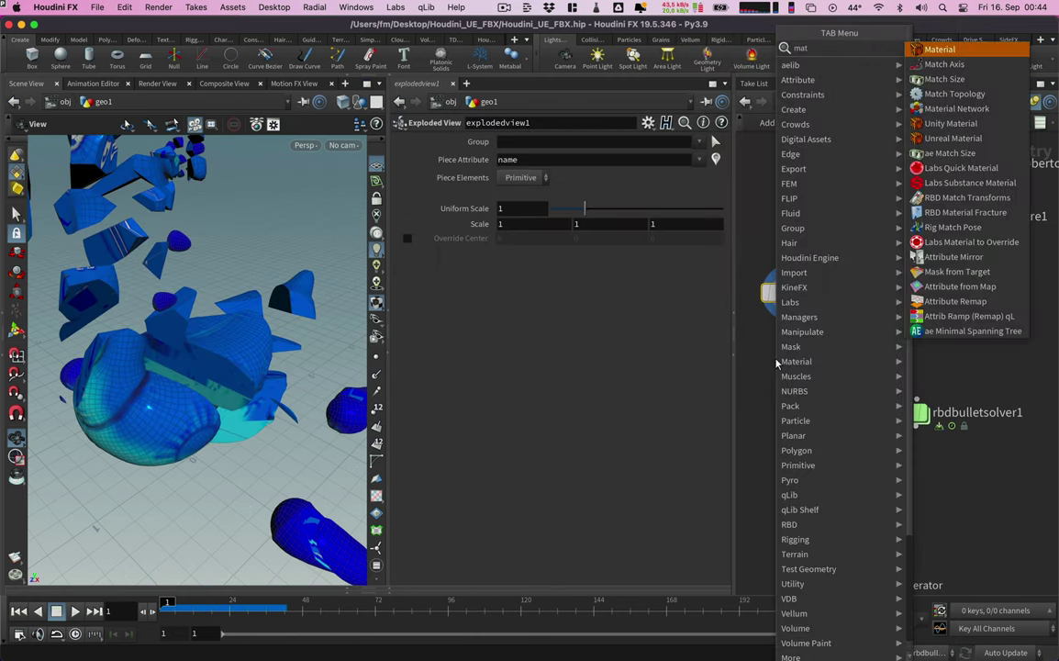
{"action": "key", "text": "Return"}
{"action": "key", "text": "Return"}
{"action": "left_click", "coordinate": [800, 359]}
{"action": "left_click", "coordinate": [779, 365]}
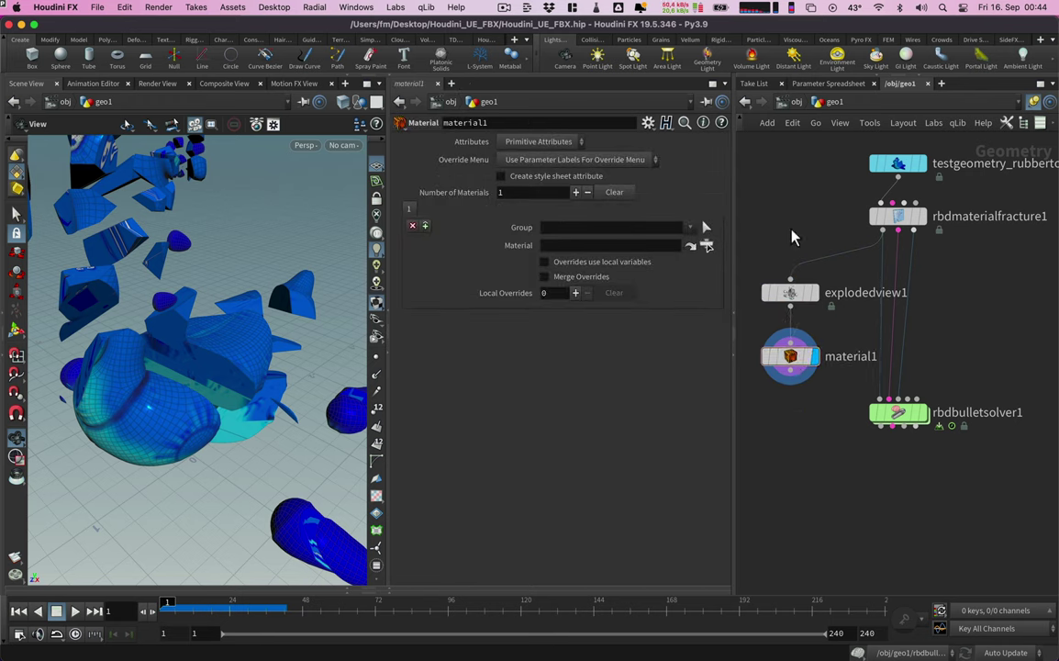
Step: Add a Material Network node beside the rubber toy geometry node and go inside it
{"action": "key", "text": "Tab"}
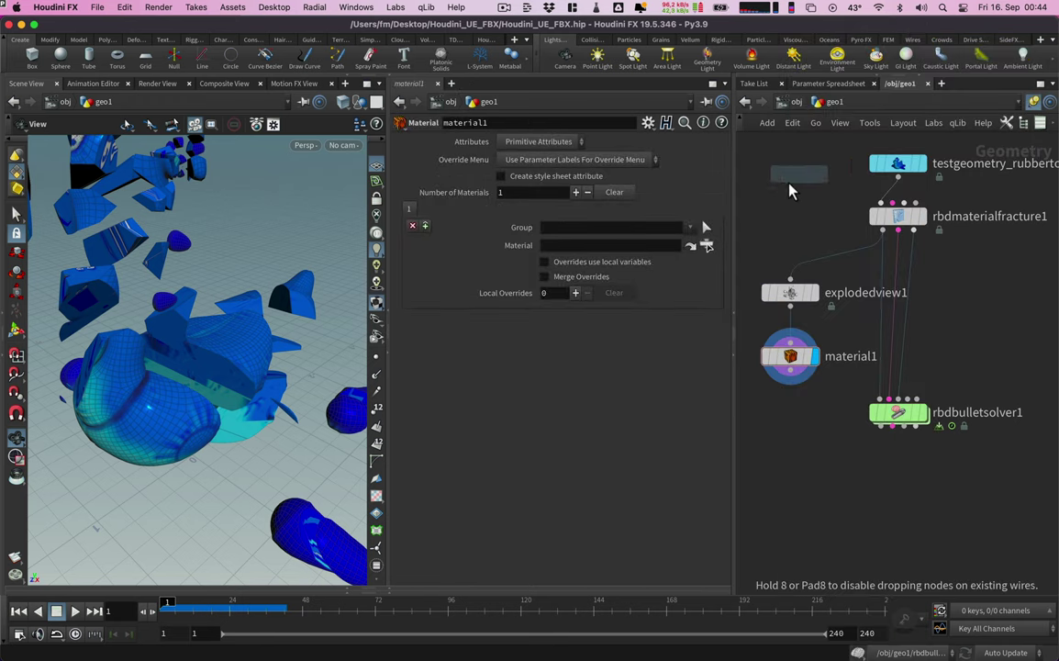
{"action": "left_click", "coordinate": [787, 189]}
{"action": "double_click", "coordinate": [787, 189]}
Step: Create a Principled Shader named inside in the material network and return to the geometry network
{"action": "key", "text": "Tab"}
{"action": "type", "text": "prin"}
{"action": "left_click", "coordinate": [943, 64]}
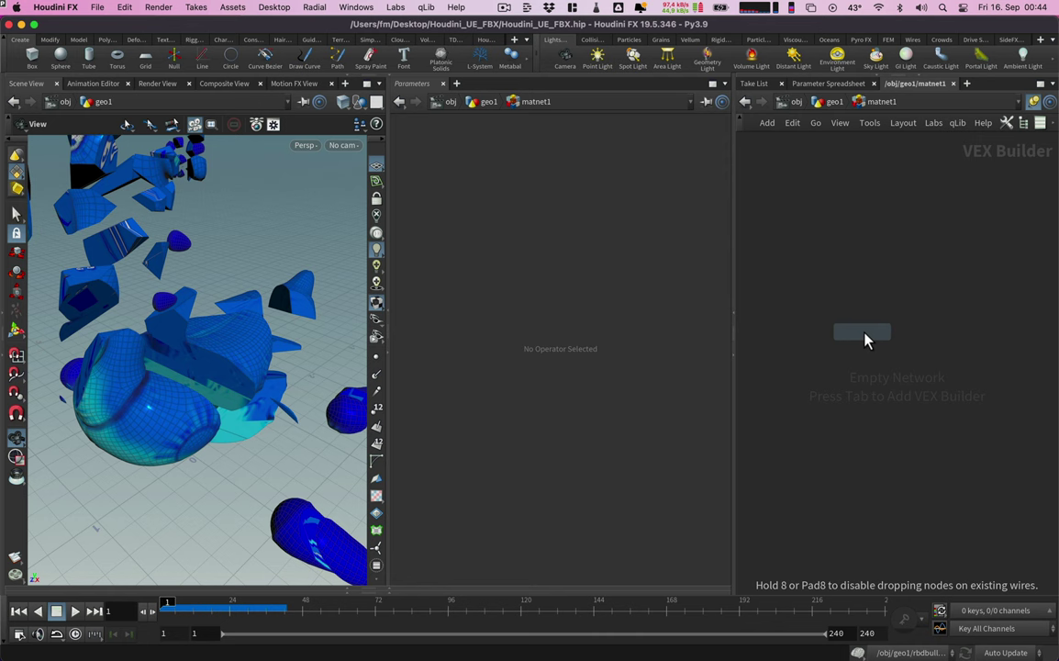
{"action": "left_click", "coordinate": [864, 312]}
{"action": "double_click", "coordinate": [868, 302]}
{"action": "type", "text": "in"}
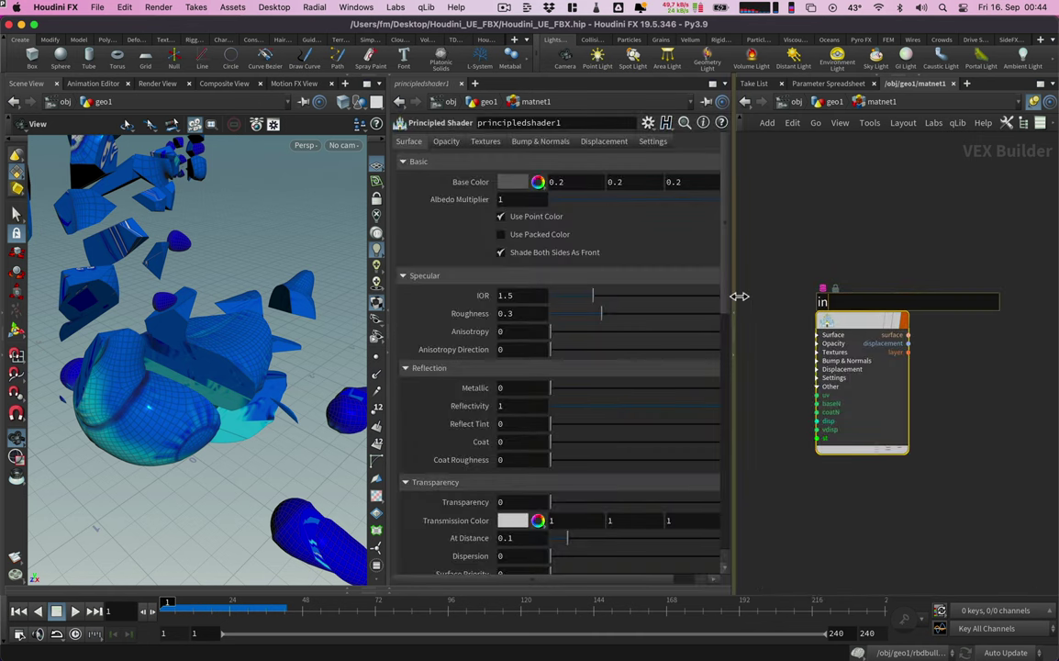
{"action": "type", "text": "side"}
{"action": "key", "text": "Return"}
{"action": "left_click", "coordinate": [831, 102]}
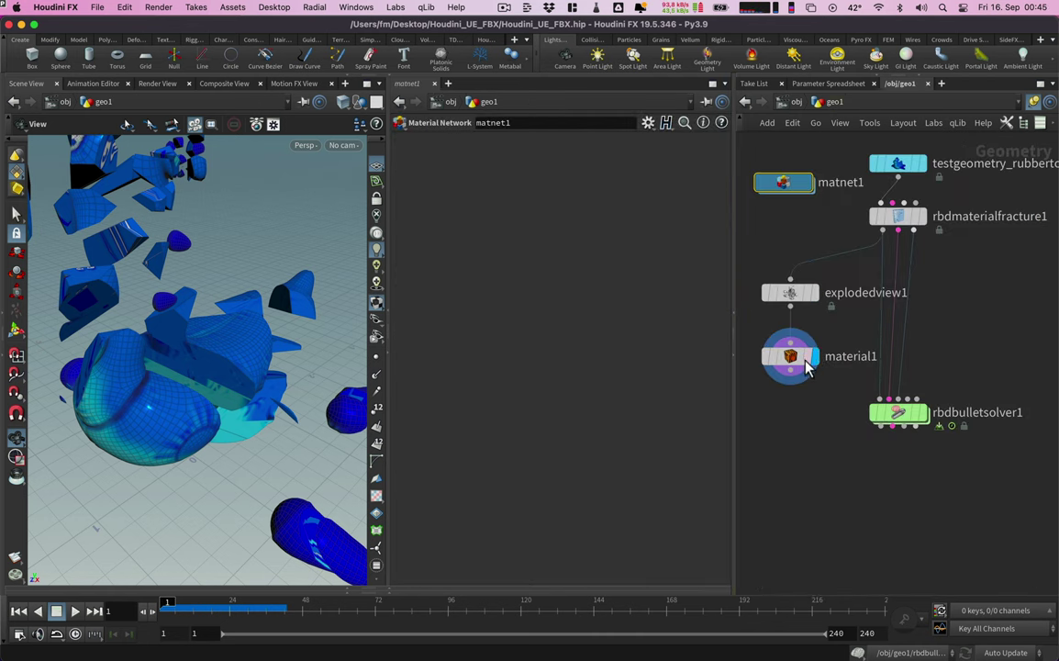
Step: Assign the material /obj/geo1/matnet1/inside to the inside group in the Material node
{"action": "left_click", "coordinate": [796, 361]}
{"action": "left_click", "coordinate": [703, 227]}
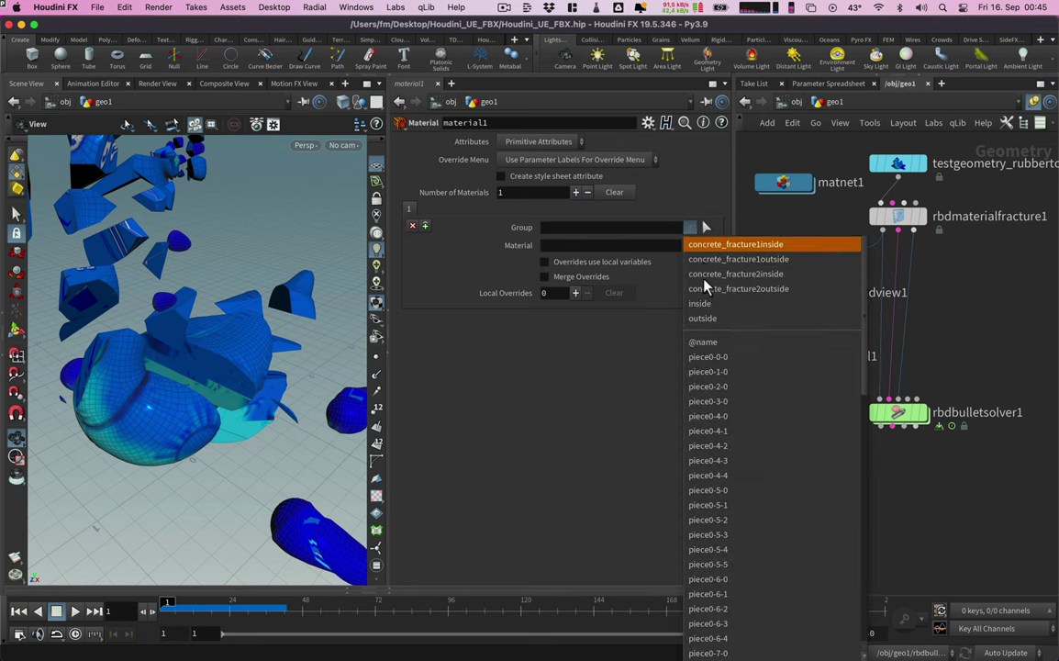
{"action": "left_click", "coordinate": [699, 303]}
{"action": "left_click", "coordinate": [705, 247]}
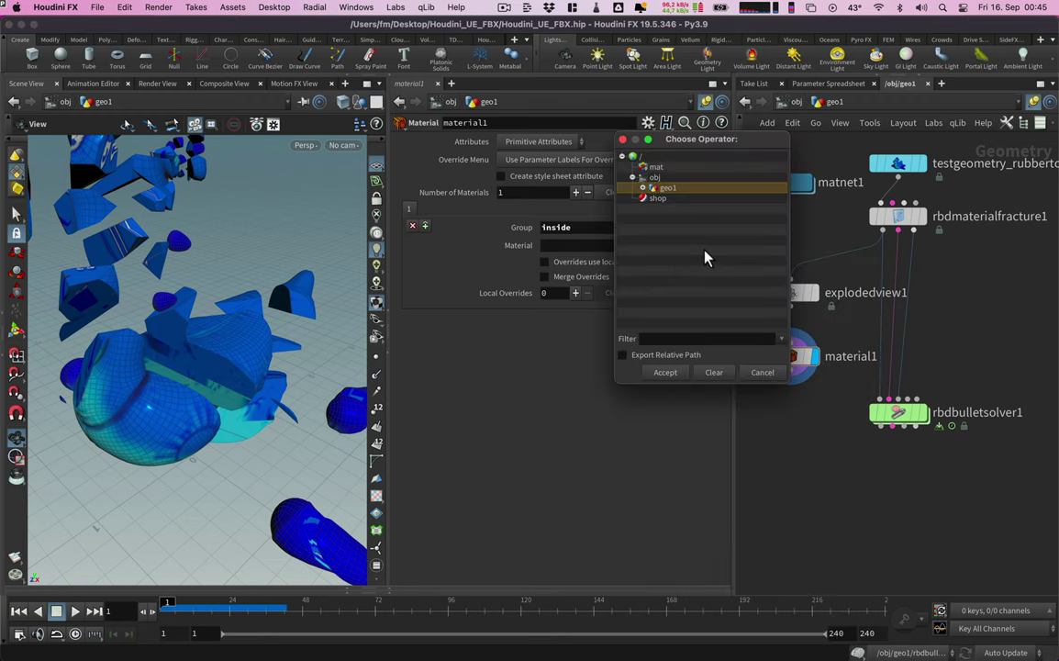
{"action": "left_click", "coordinate": [642, 188]}
{"action": "left_click", "coordinate": [653, 198]}
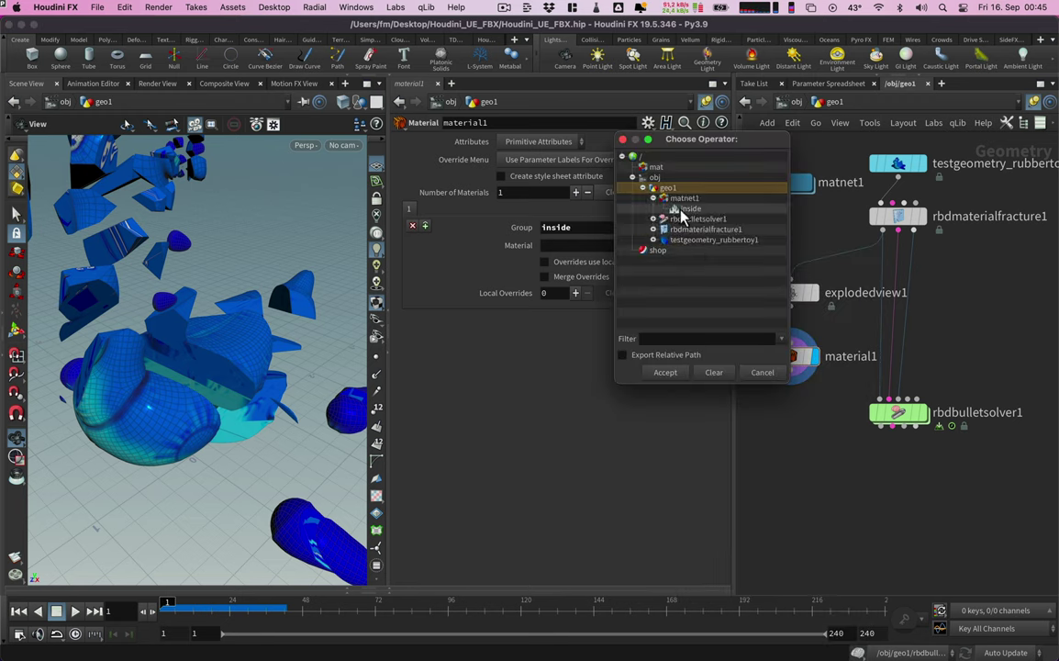
{"action": "left_click", "coordinate": [690, 208]}
{"action": "left_click", "coordinate": [670, 373]}
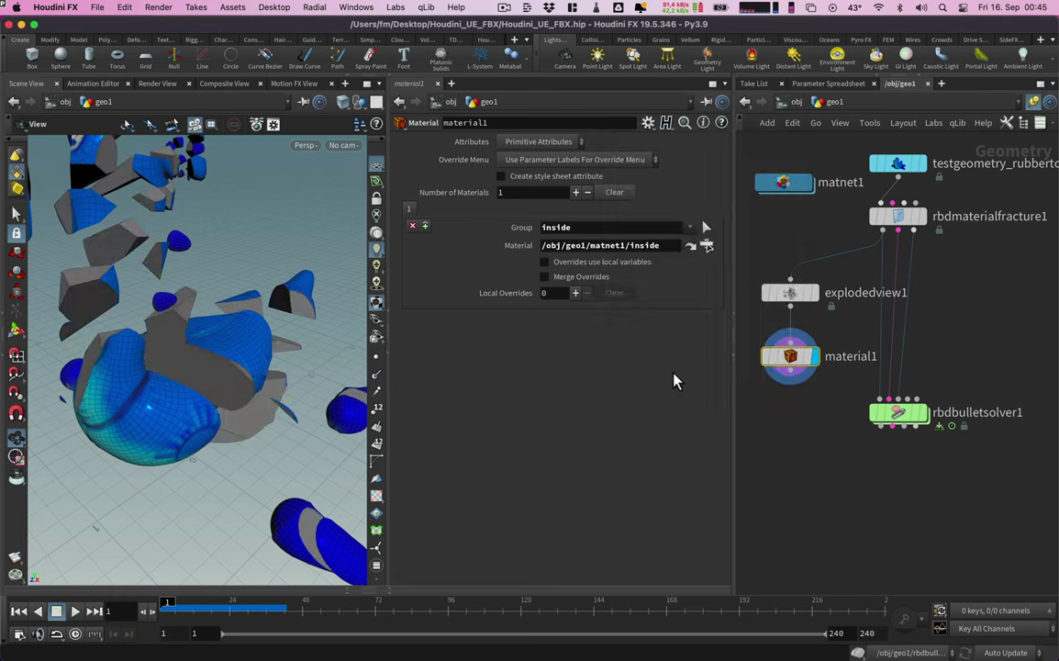
Step: Enable Interior Detail on the RBD Material Fracture node
{"action": "left_click", "coordinate": [879, 214]}
{"action": "left_click", "coordinate": [516, 270]}
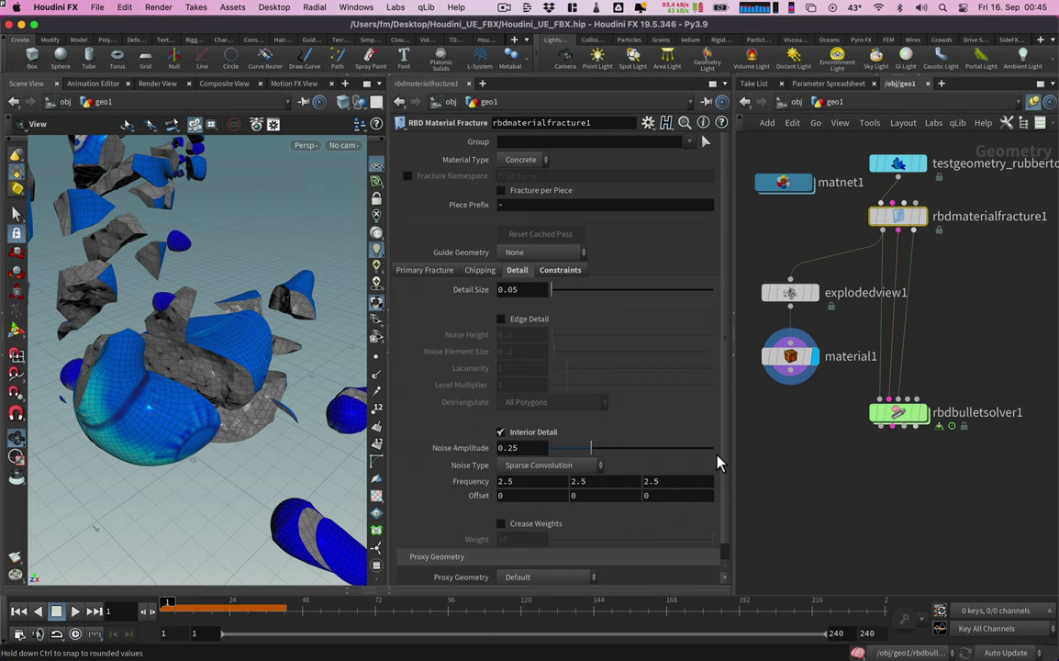
{"action": "scroll", "coordinate": [727, 468], "scroll_direction": "down", "scroll_amount": 1}
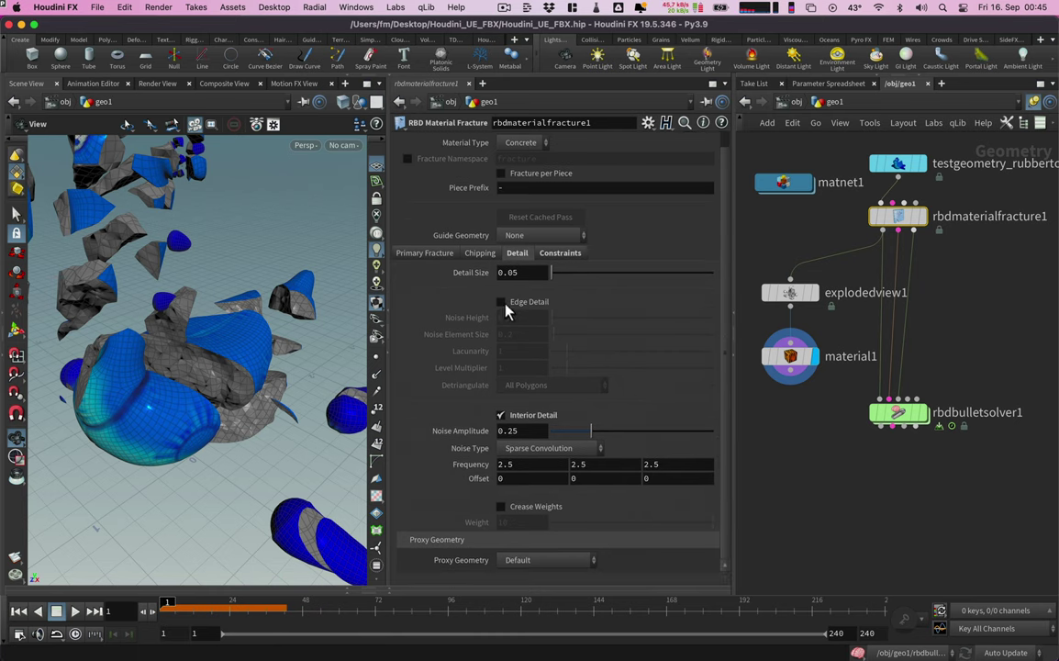
{"action": "mouse_move", "coordinate": [277, 371]}
{"action": "left_mouse_down"}
{"action": "mouse_move", "coordinate": [237, 342]}
{"action": "mouse_move", "coordinate": [279, 371]}
{"action": "left_mouse_up"}
Step: Set the Exploded View node's uniform scale to 0
{"action": "left_click", "coordinate": [785, 298]}
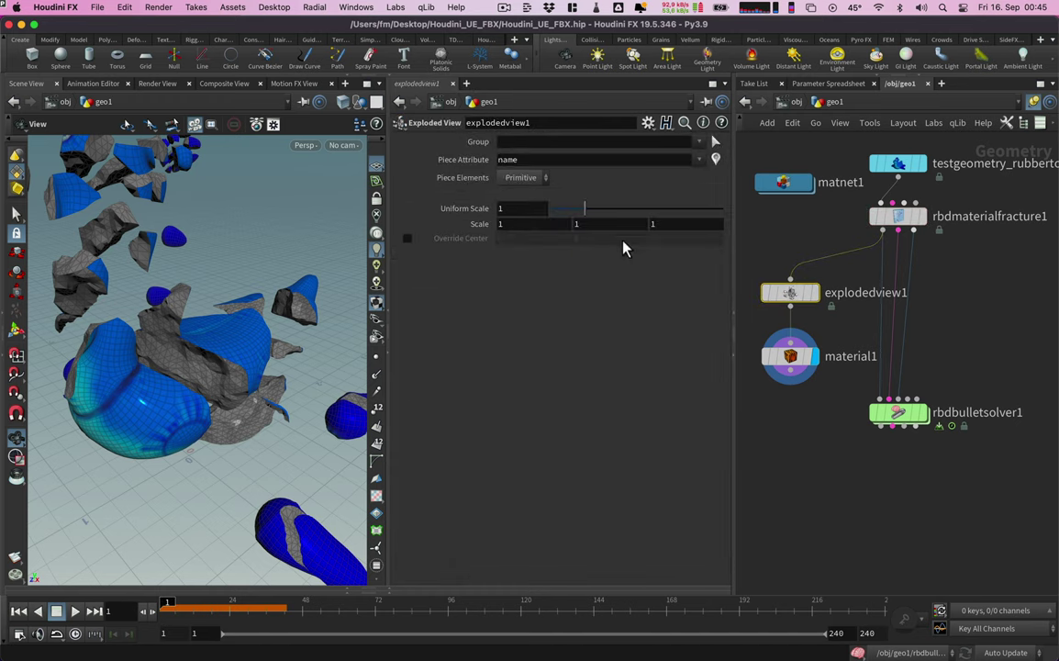
{"action": "left_click_drag", "start_coordinate": [586, 210], "coordinate": [547, 223]}
Step: Wire the Material node into the bullet solver's geometry input and delete the Exploded View node, moving Material up into its place
{"action": "left_click_drag", "start_coordinate": [790, 379], "coordinate": [869, 397]}
{"action": "left_click_drag", "start_coordinate": [786, 243], "coordinate": [800, 311]}
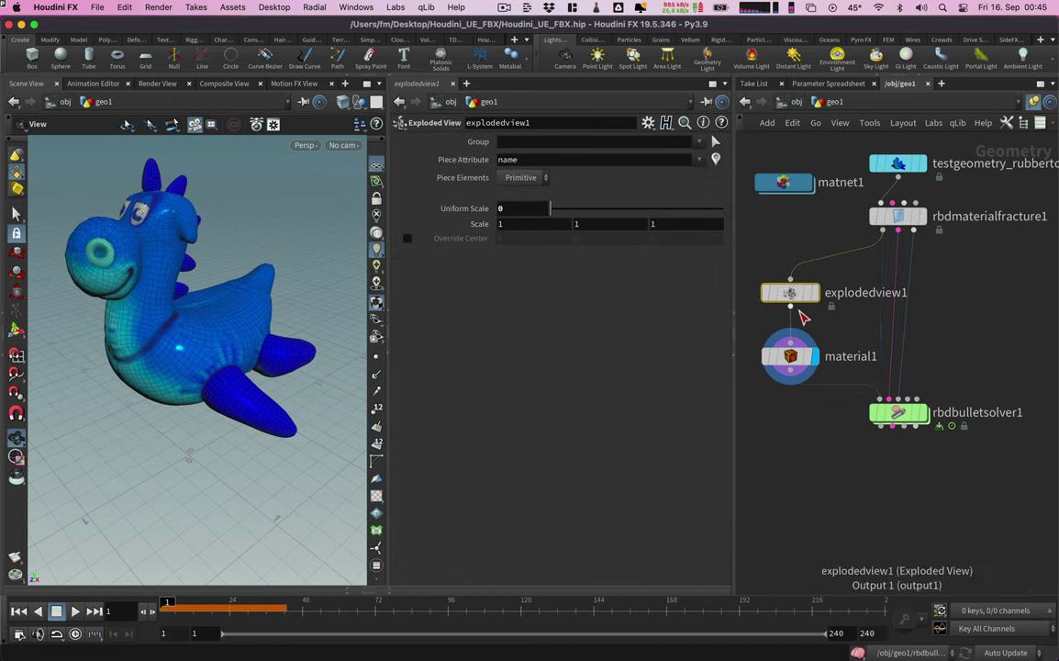
{"action": "key", "text": "Delete"}
{"action": "left_click_drag", "start_coordinate": [791, 356], "coordinate": [805, 302]}
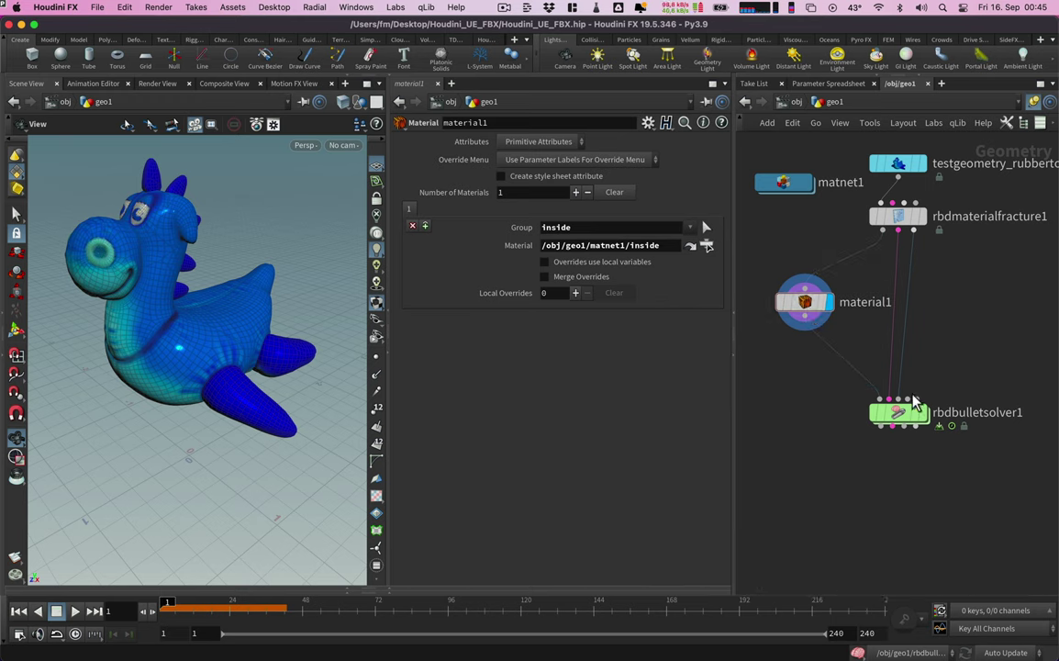
Step: Display the bullet solver, play the simulation to check the inside material, and return to the first frame
{"action": "left_click", "coordinate": [921, 412]}
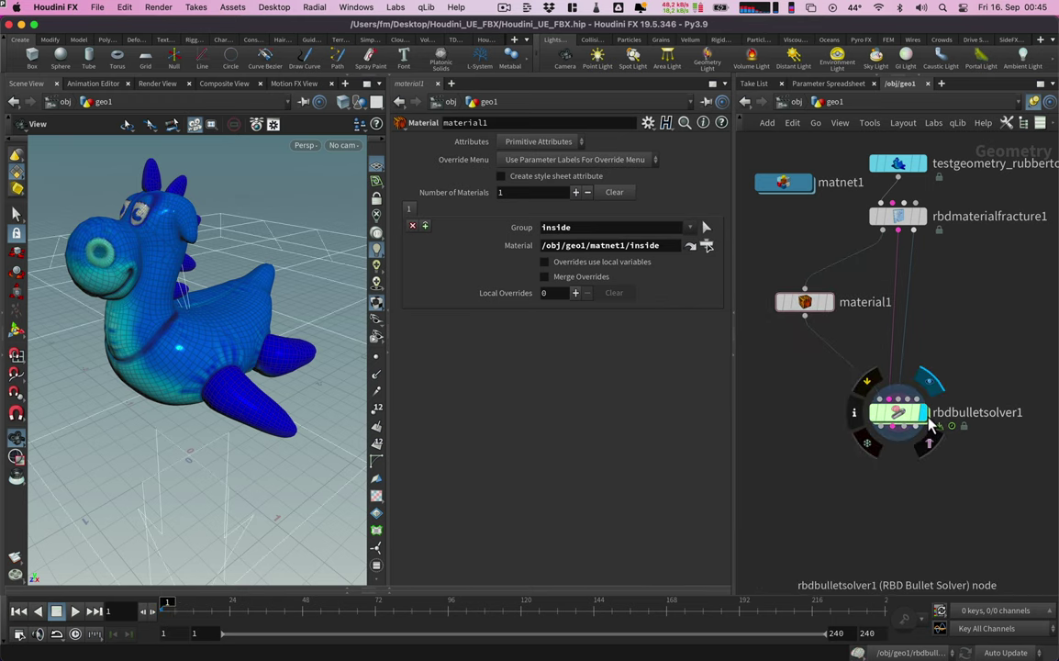
{"action": "left_click", "coordinate": [78, 612]}
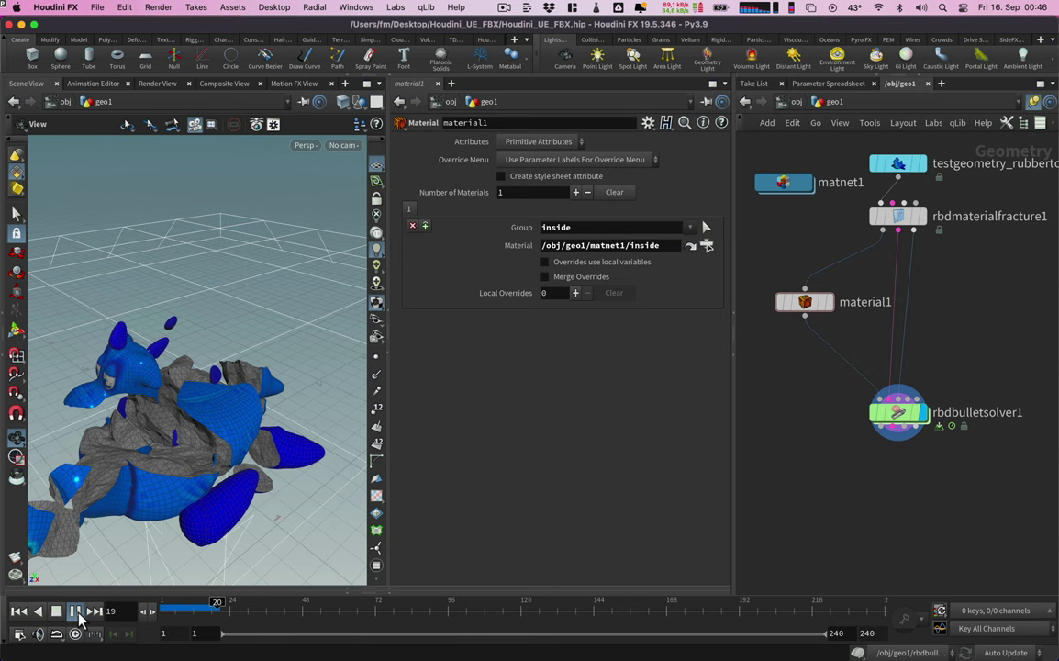
{"action": "left_click", "coordinate": [58, 613]}
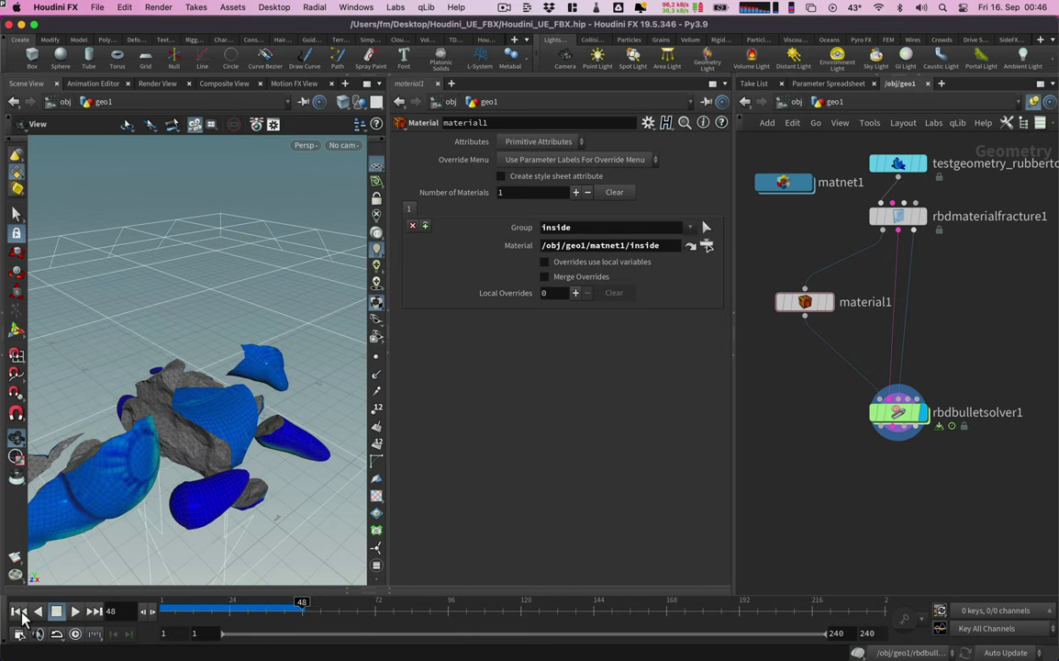
{"action": "left_click", "coordinate": [20, 613]}
Step: Insert an Assemble node between Material and the bullet solver, enabling Create Packed Primitives and Path Attribute
{"action": "key", "text": "Tab"}
{"action": "type", "text": "assemble"}
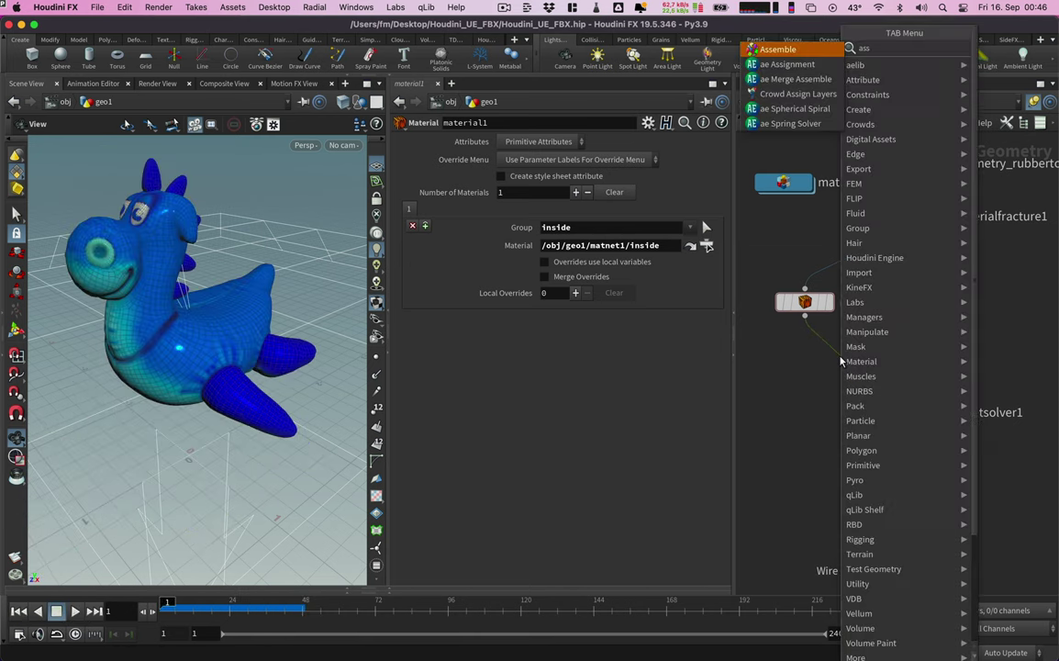
{"action": "key", "text": "Return"}
{"action": "left_click", "coordinate": [807, 360]}
{"action": "left_click_drag", "start_coordinate": [809, 364], "coordinate": [809, 352]}
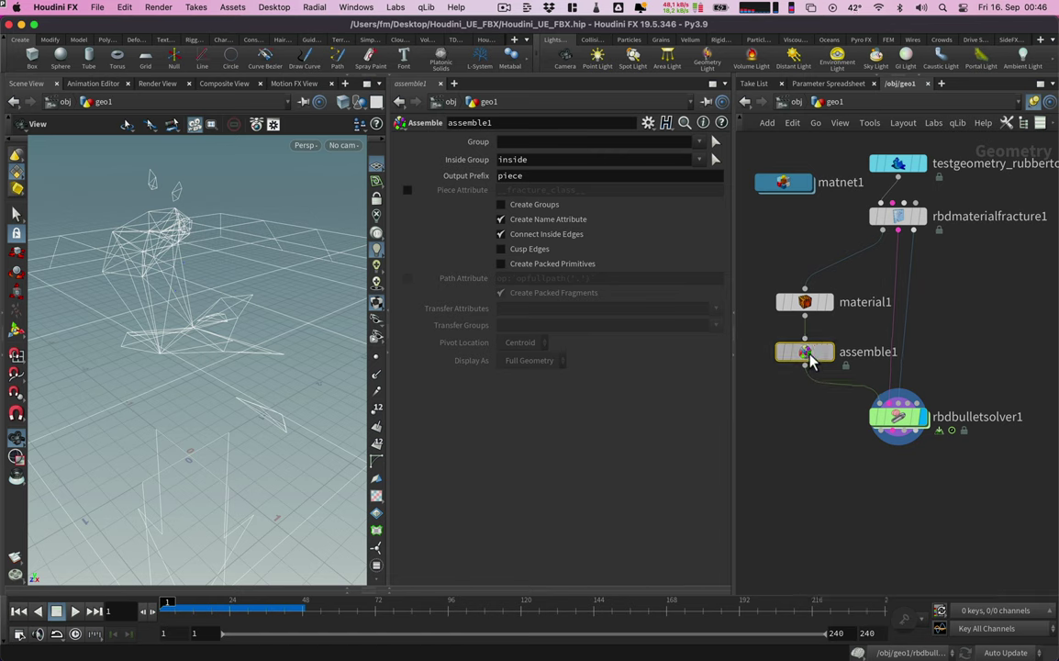
{"action": "left_click", "coordinate": [502, 265]}
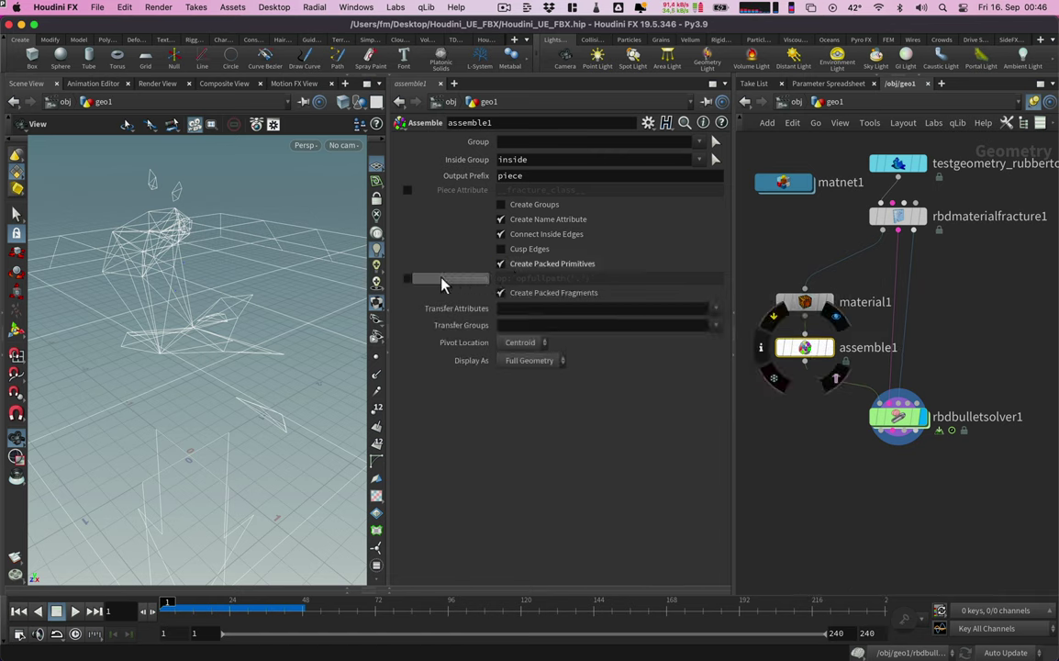
Step: Cut the proxy geometry wire between the material fracture and the bullet solver
{"action": "key", "text": "y"}
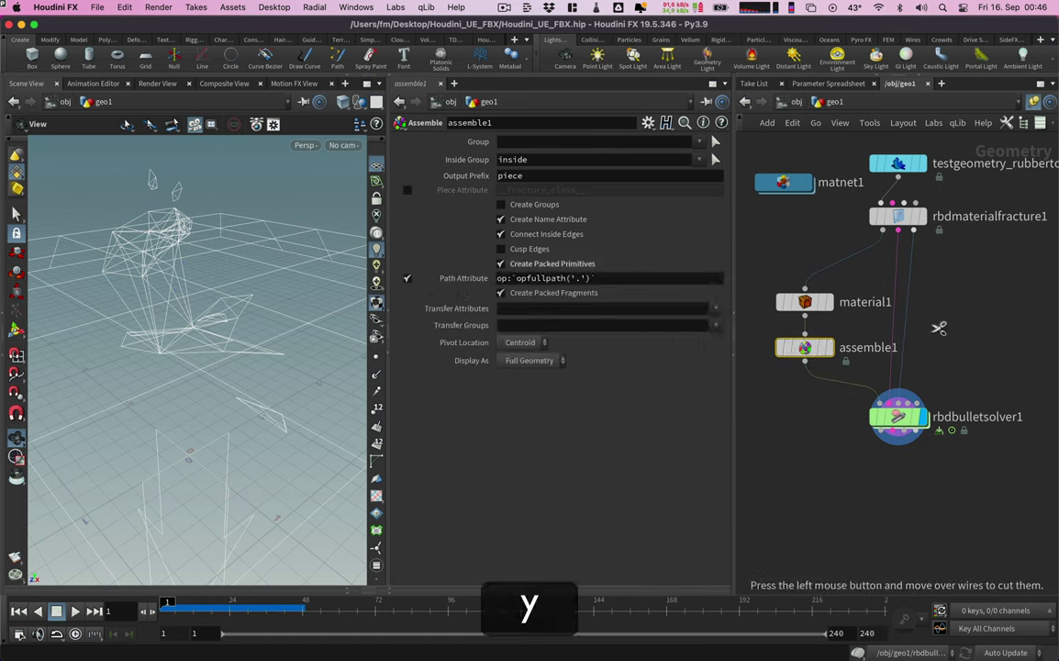
{"action": "left_click_drag", "start_coordinate": [842, 310], "coordinate": [906, 328]}
Step: Add a Transform node after the bullet solver's geometry output and display it
{"action": "left_click", "coordinate": [880, 431]}
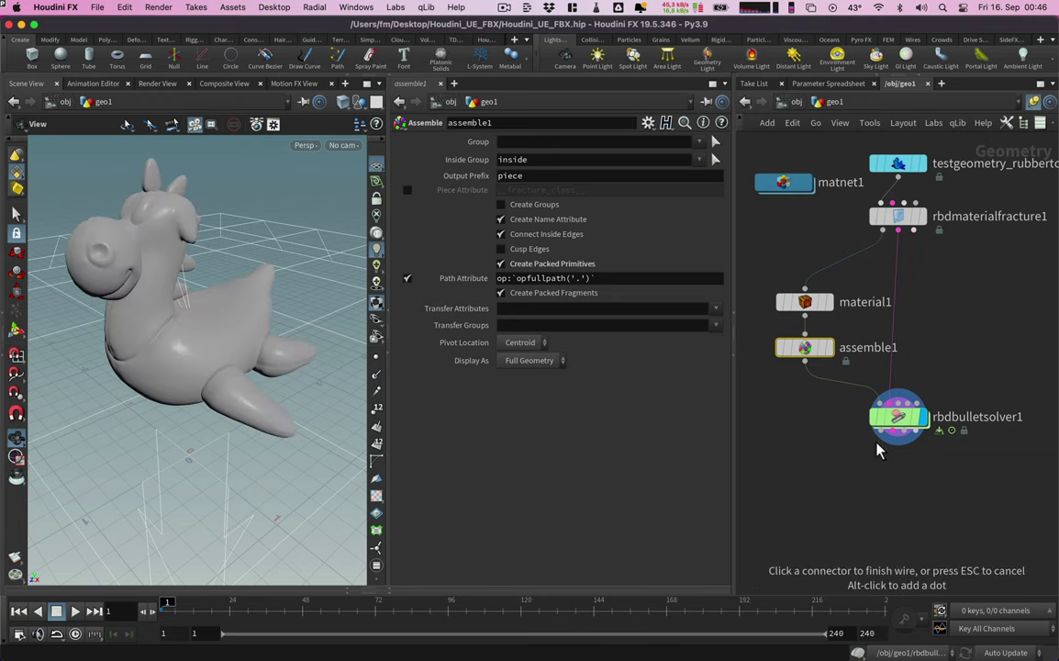
{"action": "key", "text": "Tab"}
{"action": "type", "text": "tra"}
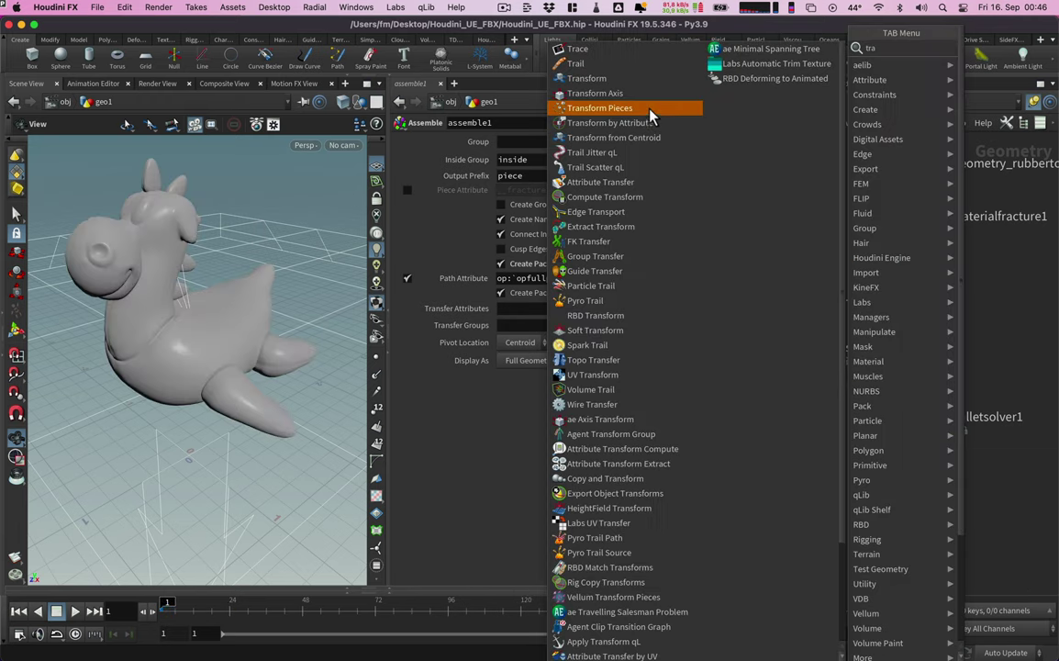
{"action": "left_click", "coordinate": [654, 89]}
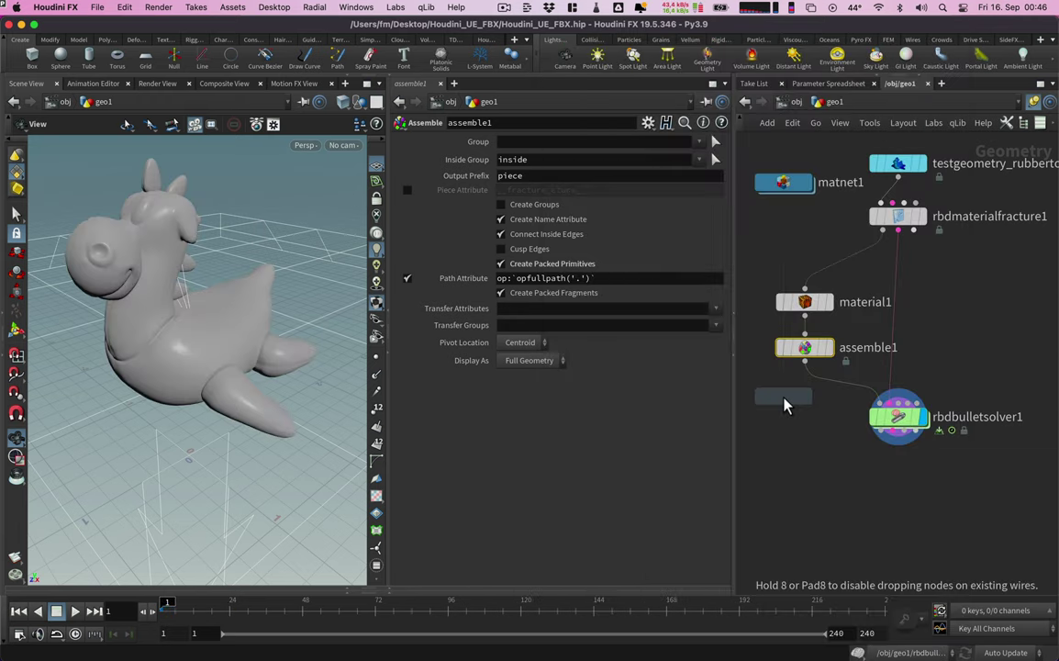
{"action": "left_click", "coordinate": [904, 491]}
{"action": "left_click_drag", "start_coordinate": [887, 442], "coordinate": [897, 473]}
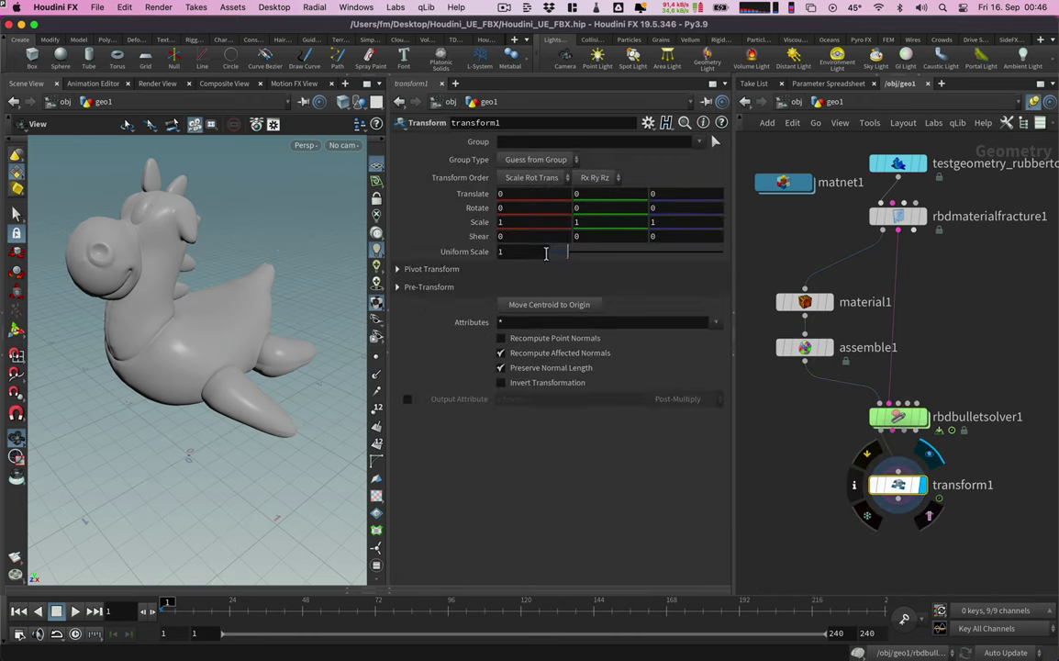
Step: Set the Transform node's uniform scale to 100 and frame the enlarged toy in the viewport
{"action": "type", "text": "00"}
{"action": "key", "text": "Return"}
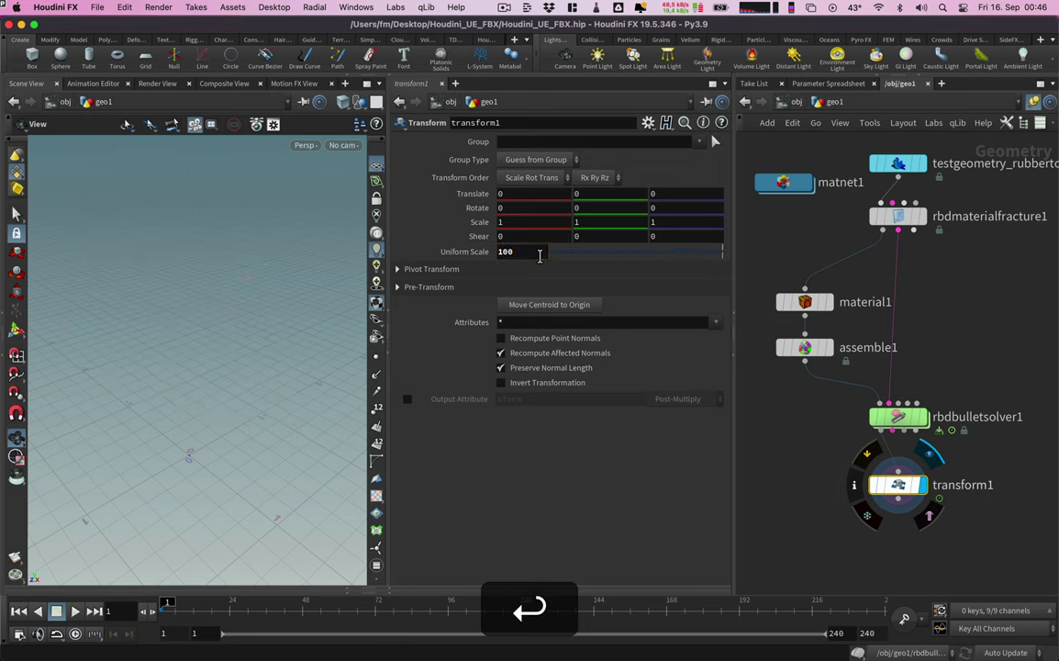
{"action": "key", "text": "f"}
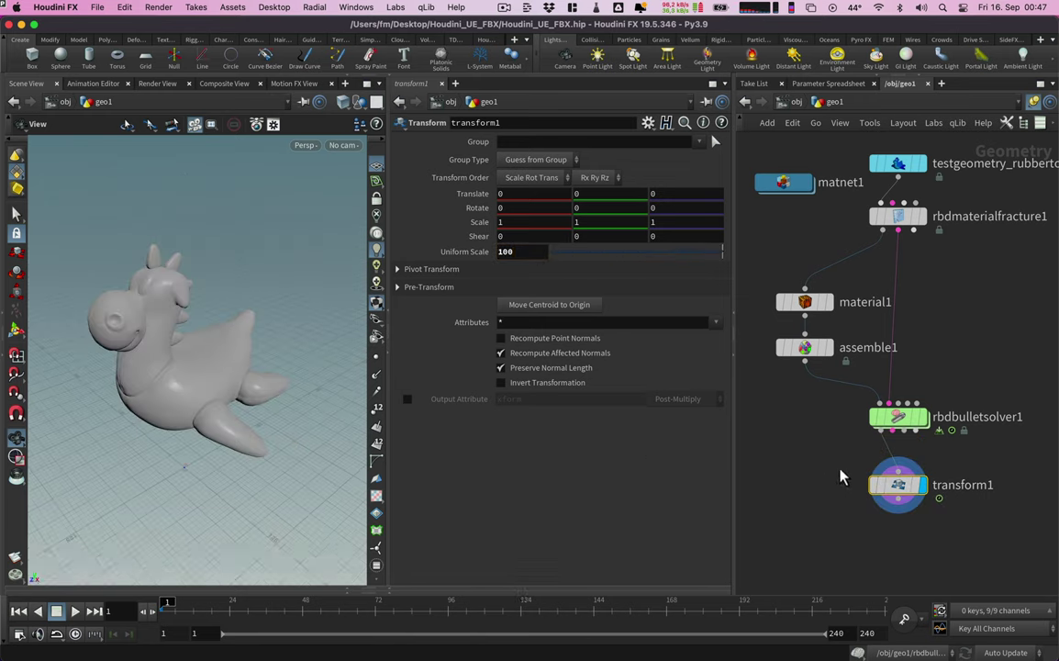
Step: Add a ROP FBX Output node connected to the Transform node and align it underneath
{"action": "left_click", "coordinate": [899, 506]}
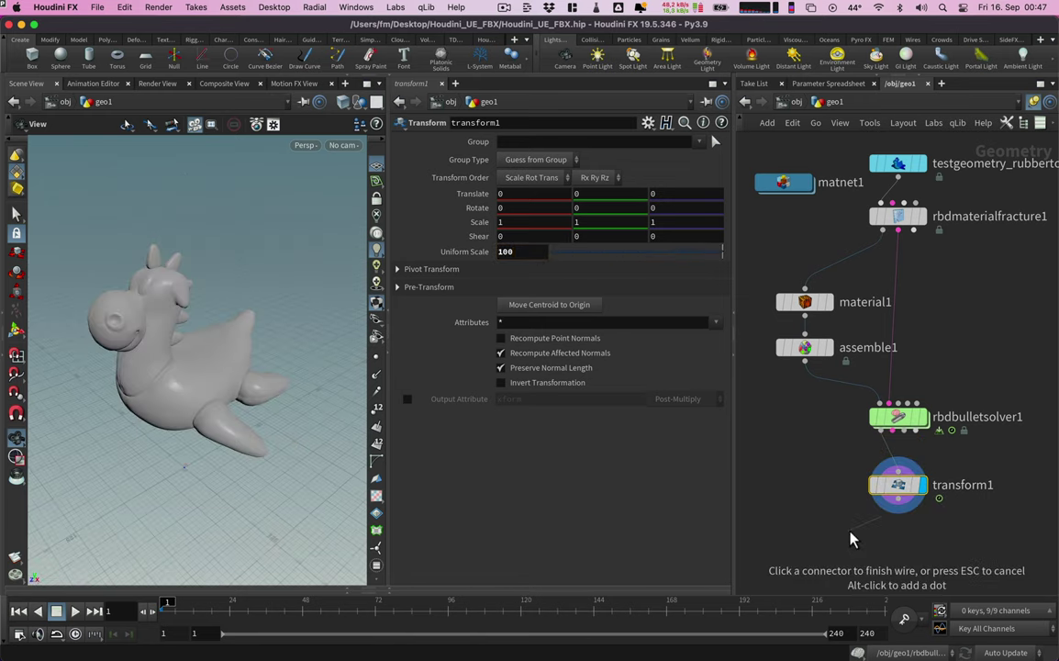
{"action": "key", "text": "Tab"}
{"action": "mouse_move", "coordinate": [886, 107]}
{"action": "left_click", "coordinate": [796, 107]}
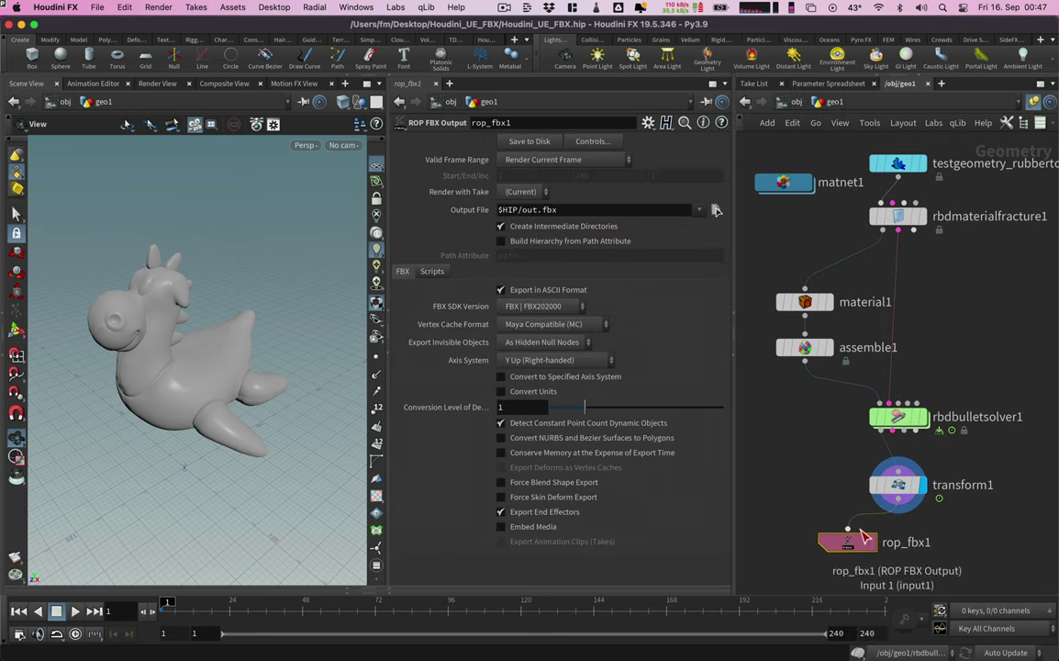
{"action": "left_click", "coordinate": [909, 539]}
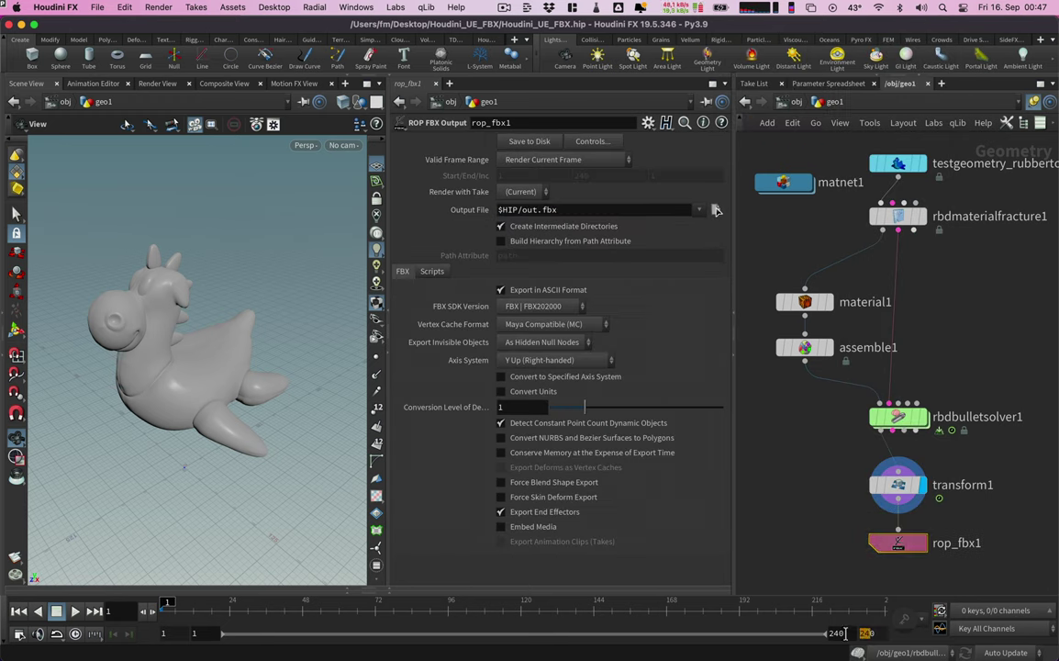
Step: Set the timeline's end frame to 60
{"action": "type", "text": "60"}
{"action": "key", "text": "Return"}
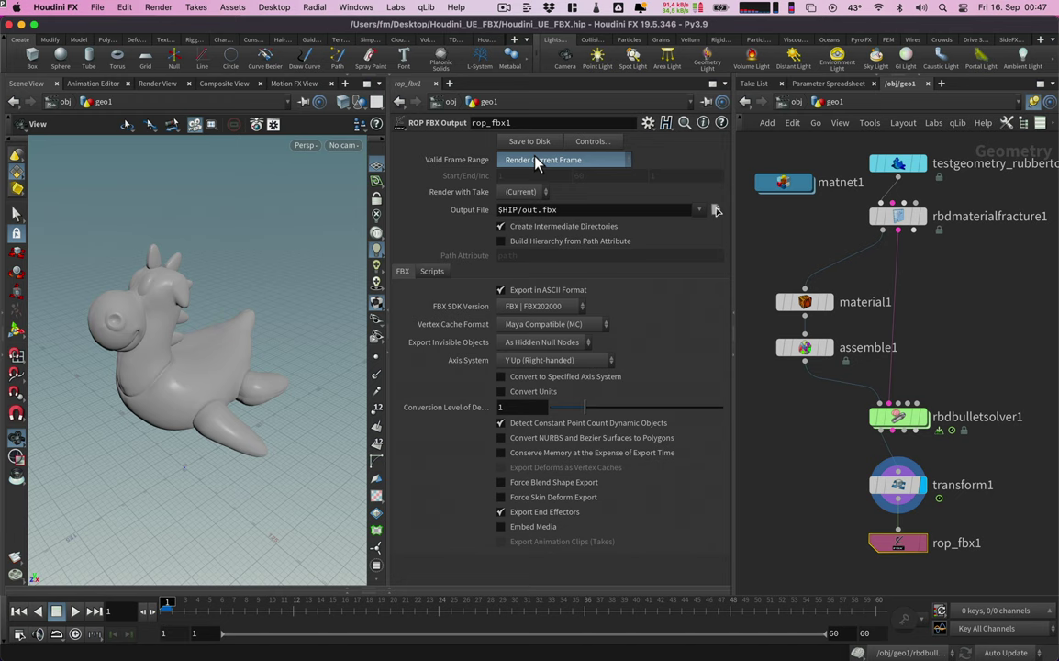
Step: Set the FBX output to Render Frame Range and enable Build Hierarchy from Path Attribute
{"action": "left_click", "coordinate": [539, 161]}
{"action": "left_click", "coordinate": [541, 191]}
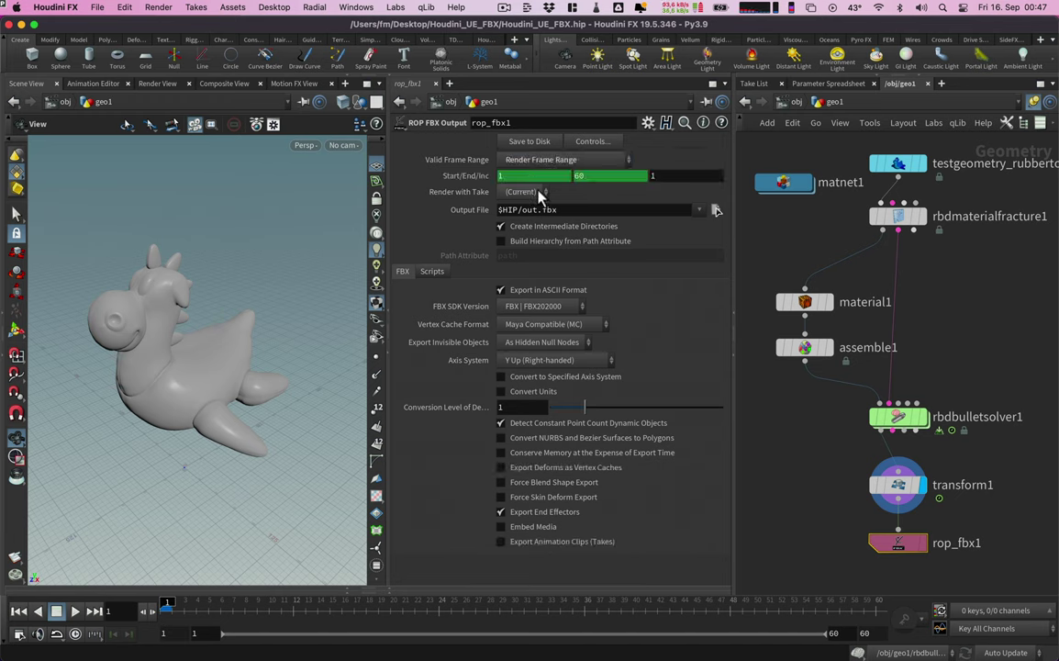
{"action": "left_click", "coordinate": [501, 241]}
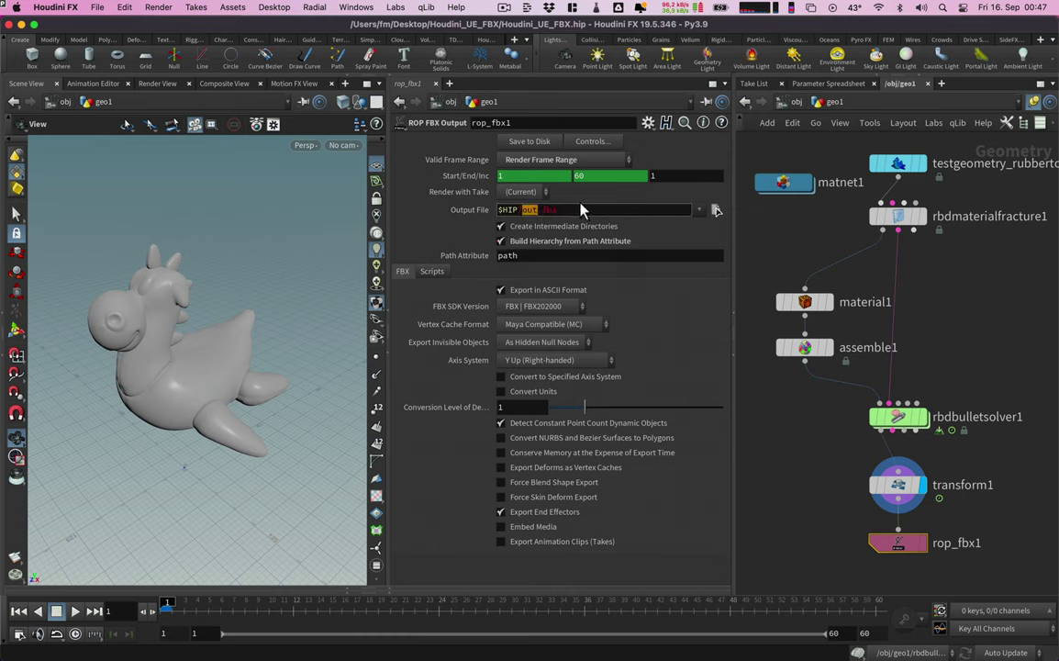
Step: Set the FBX output file to $HIP/Houdini_UE.fbx and save the export to disk
{"action": "key", "text": "super+v"}
{"action": "key", "text": "BackSpace"}
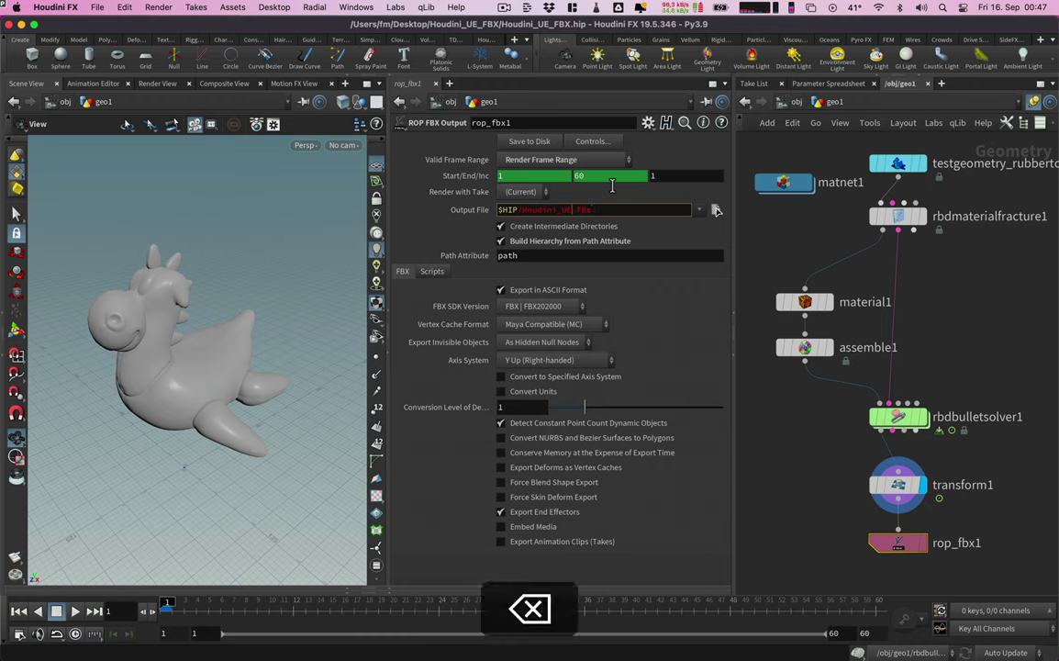
{"action": "key", "text": "Return"}
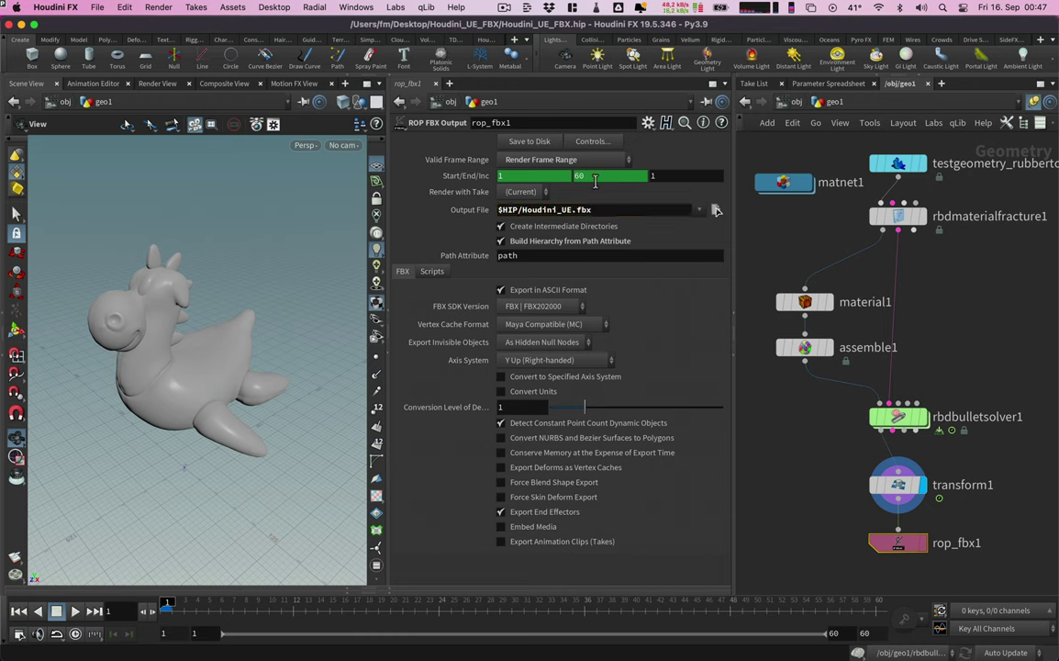
{"action": "left_click", "coordinate": [529, 141]}
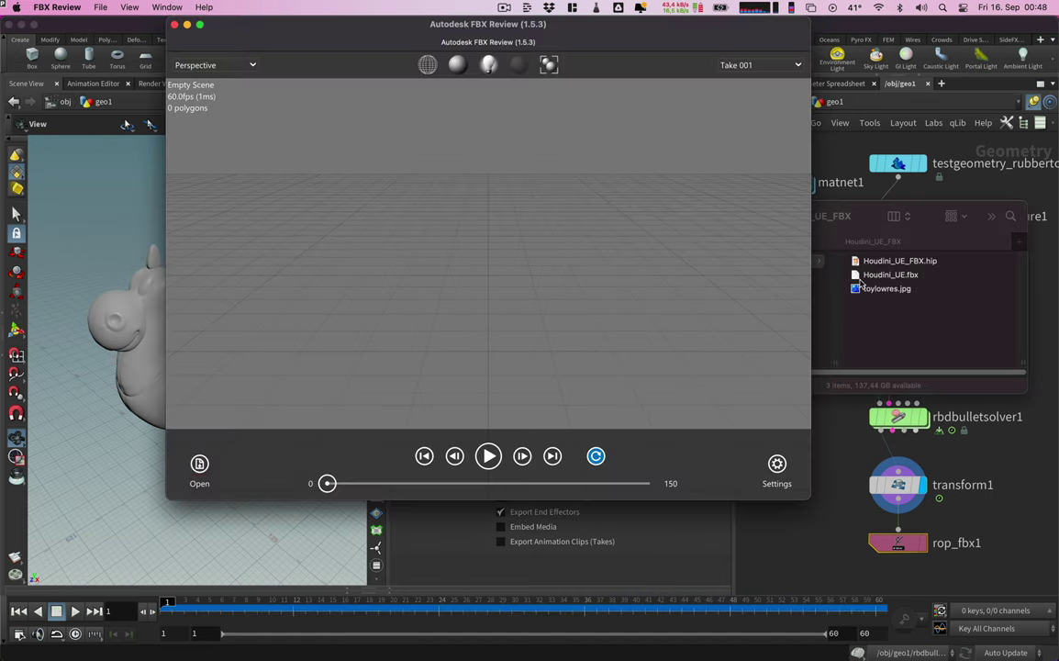
Step: Load Houdini_UE.fbx into Autodesk FBX Review to check the exported animation
{"action": "left_click_drag", "start_coordinate": [547, 250], "coordinate": [543, 251]}
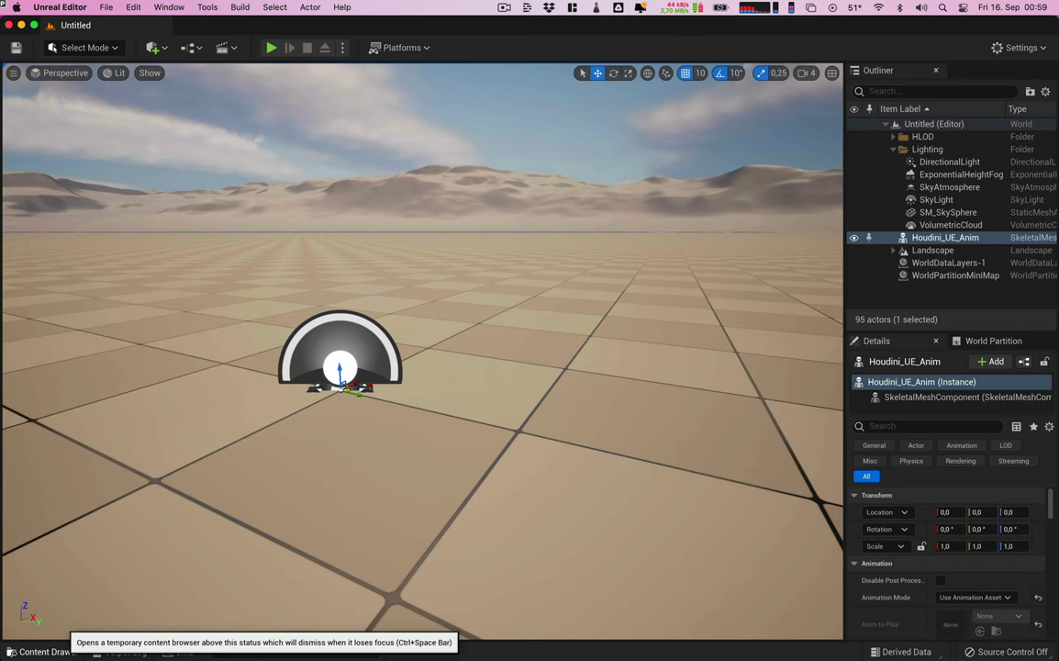
Step: Switch to Unreal Editor and choose Houdini_UE.fbx and toylowres.jpg for import into the Content folder
{"action": "left_click", "coordinate": [41, 651]}
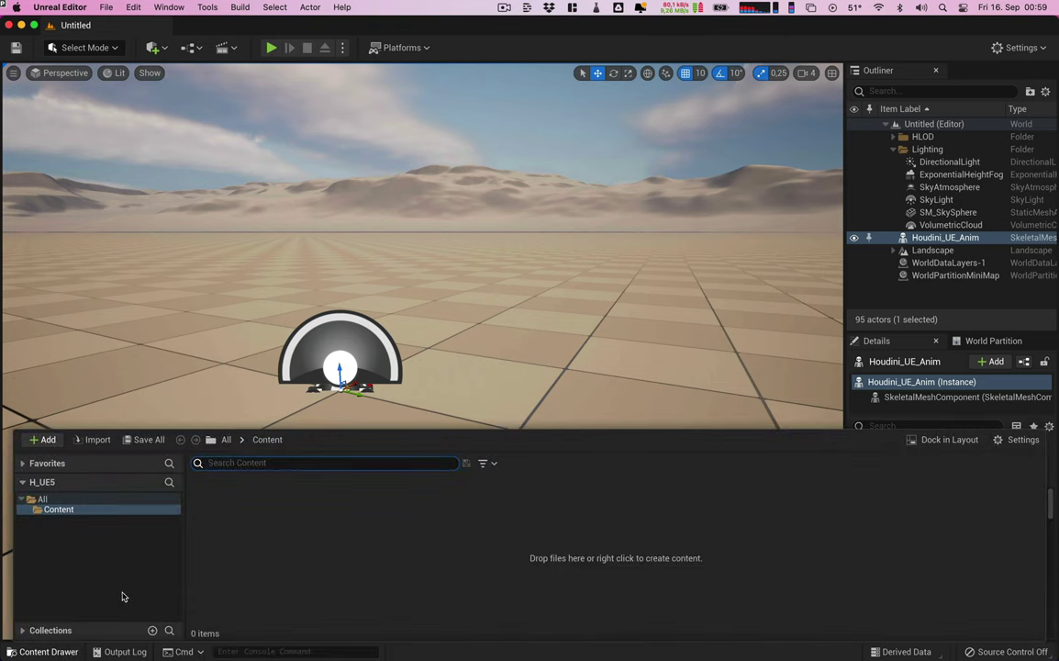
{"action": "left_click", "coordinate": [97, 440]}
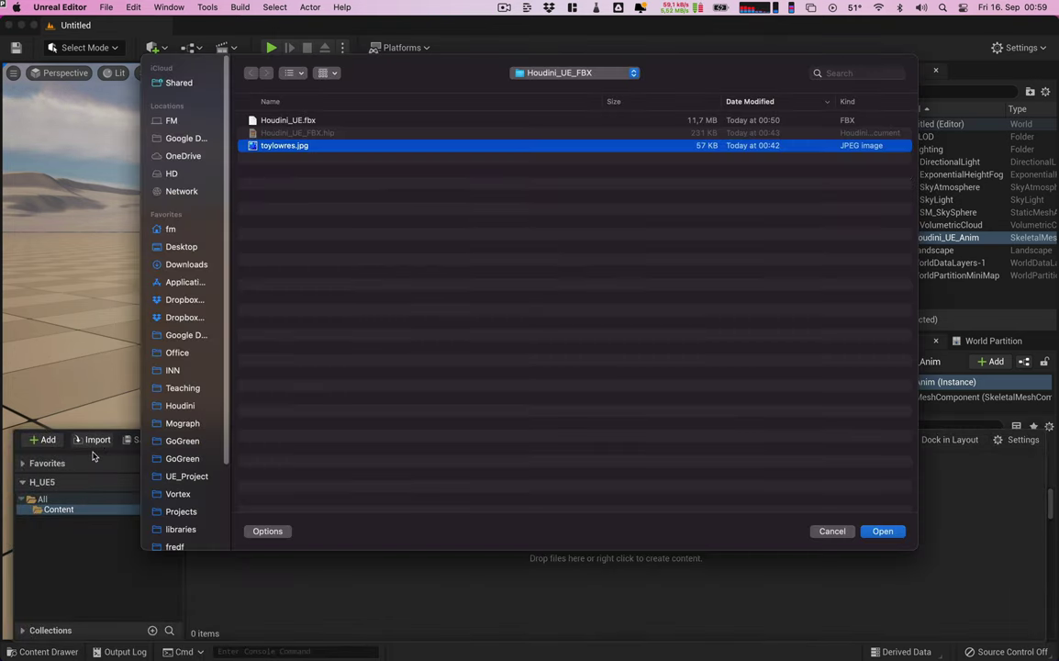
{"action": "left_click", "coordinate": [275, 120], "text": "super"}
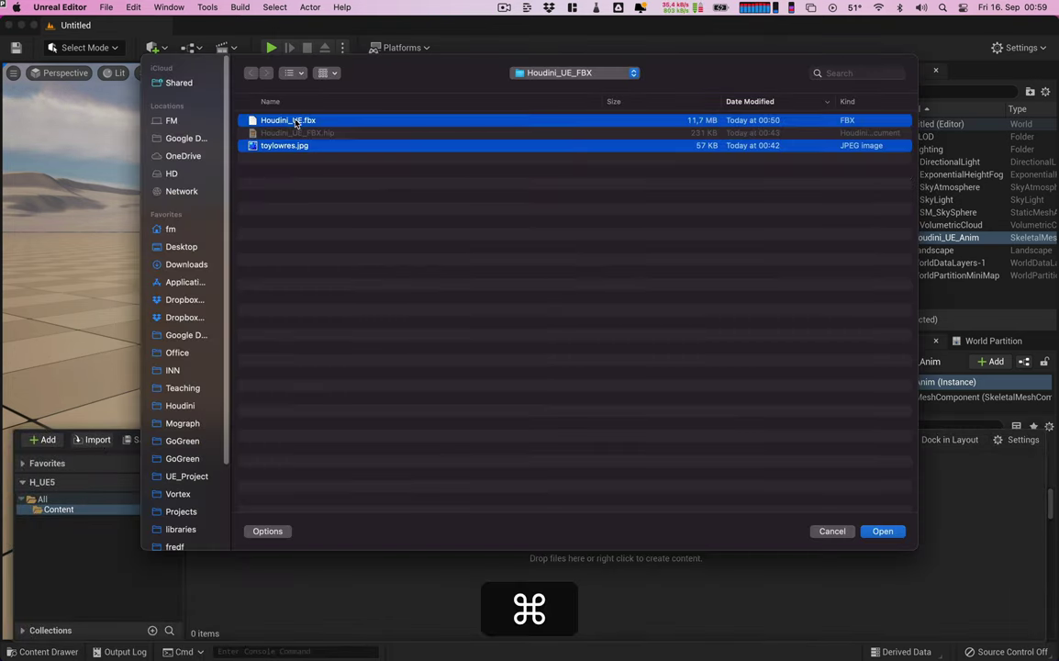
{"action": "left_click", "coordinate": [881, 532]}
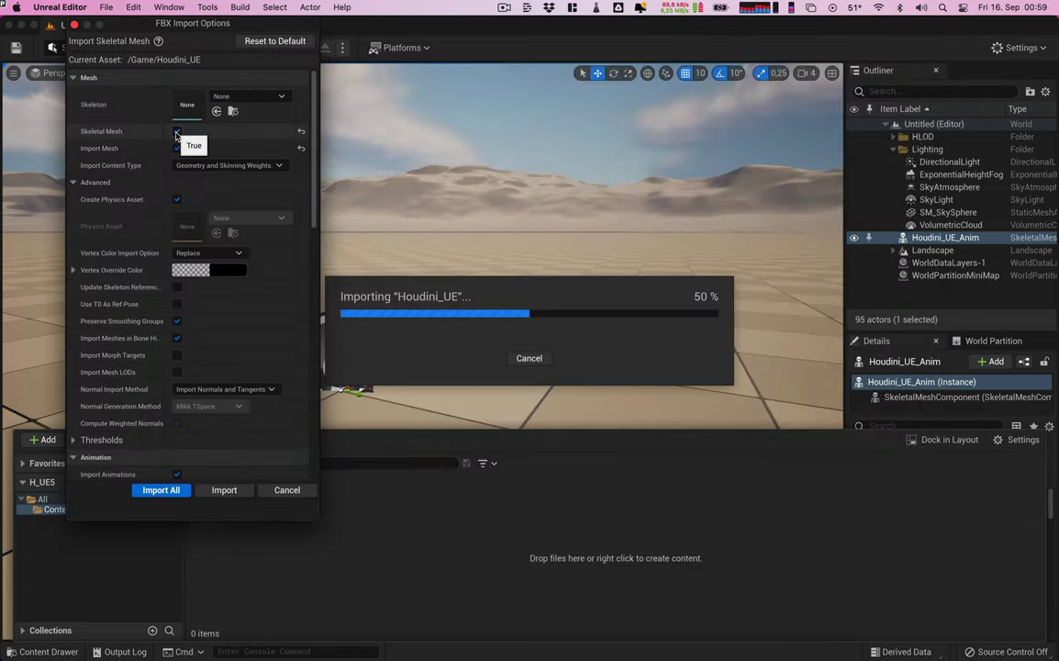
Step: Import the FBX as a skeletal mesh with Import Normals and Tangents and animation length set to Exported Time
{"action": "left_click", "coordinate": [237, 390]}
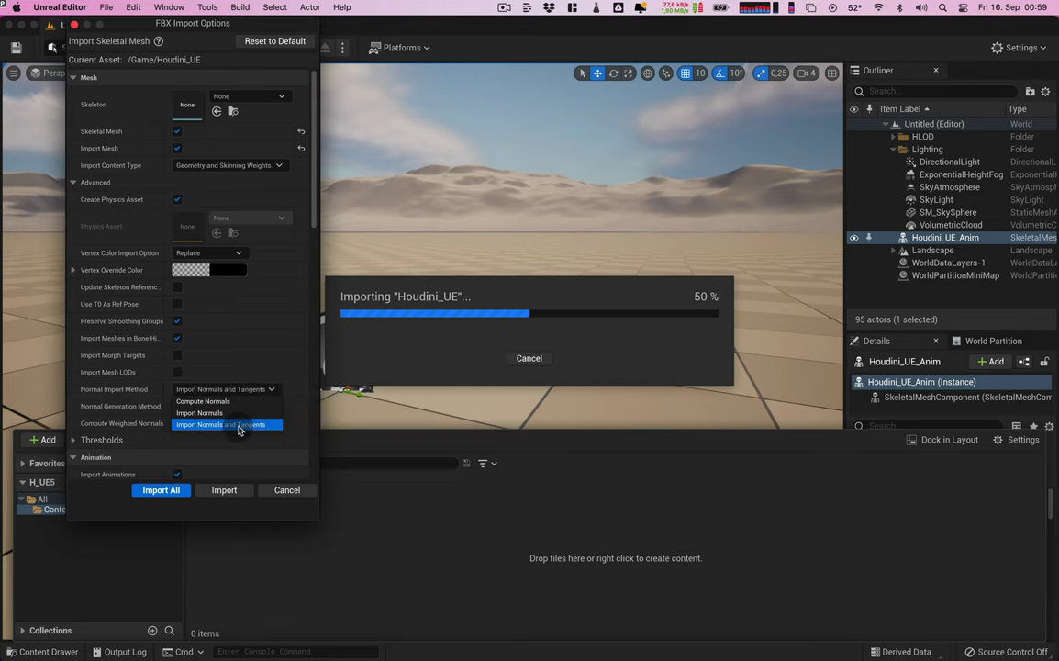
{"action": "left_click", "coordinate": [239, 425]}
{"action": "scroll", "coordinate": [240, 321], "scroll_direction": "down", "scroll_amount": 6}
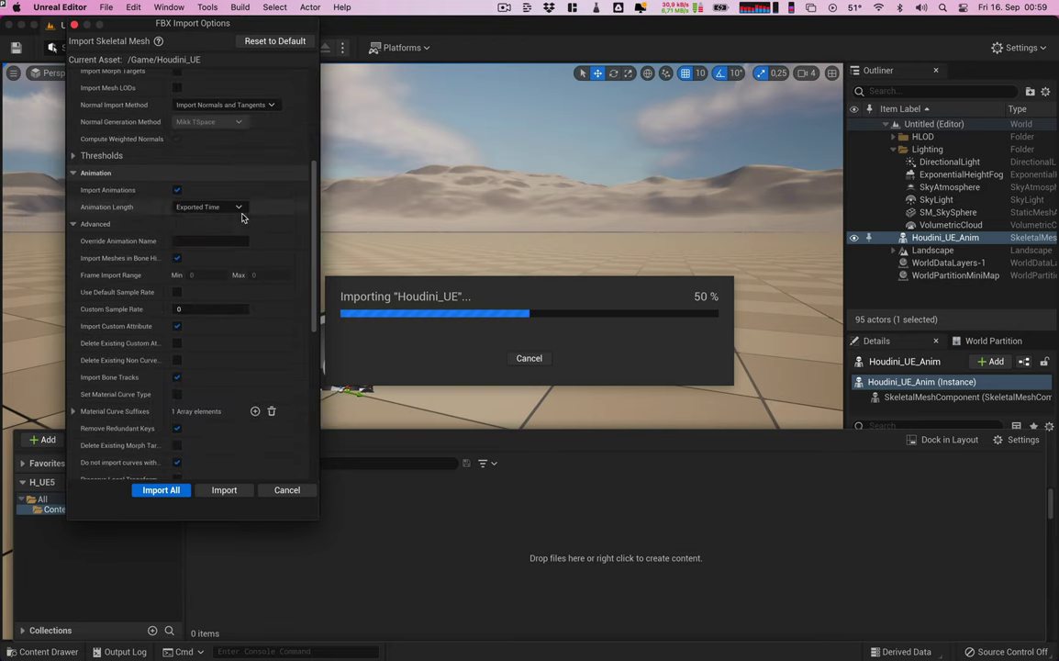
{"action": "left_click", "coordinate": [238, 208]}
{"action": "left_click", "coordinate": [198, 219]}
{"action": "left_click", "coordinate": [160, 489]}
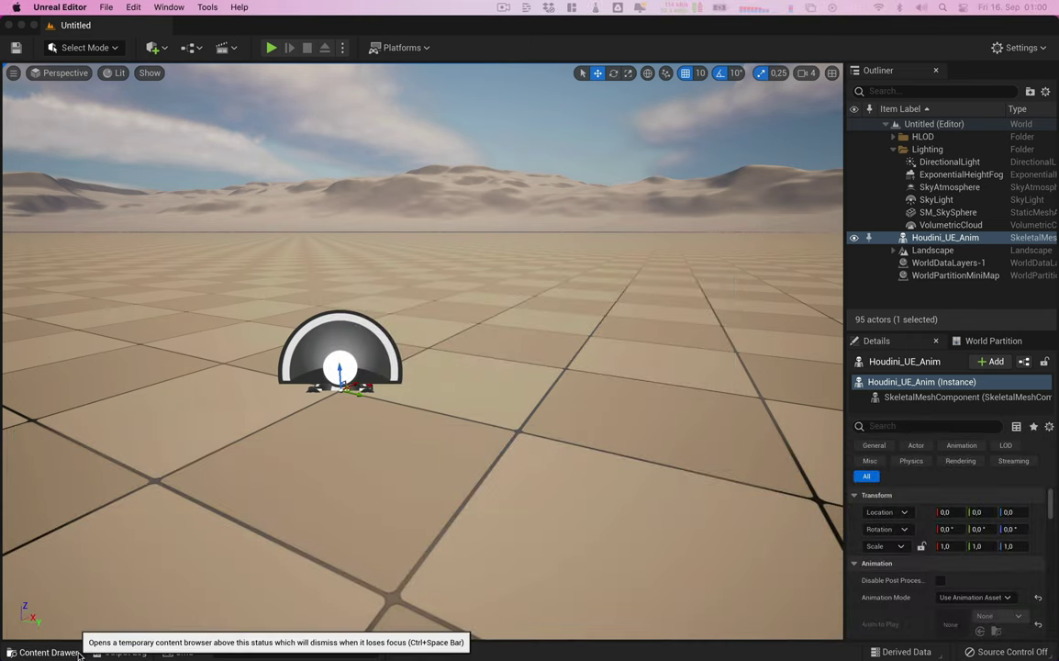
Step: Open the ToyShader material and add the toylowres texture to its graph as a Texture Sample
{"action": "left_click", "coordinate": [73, 652]}
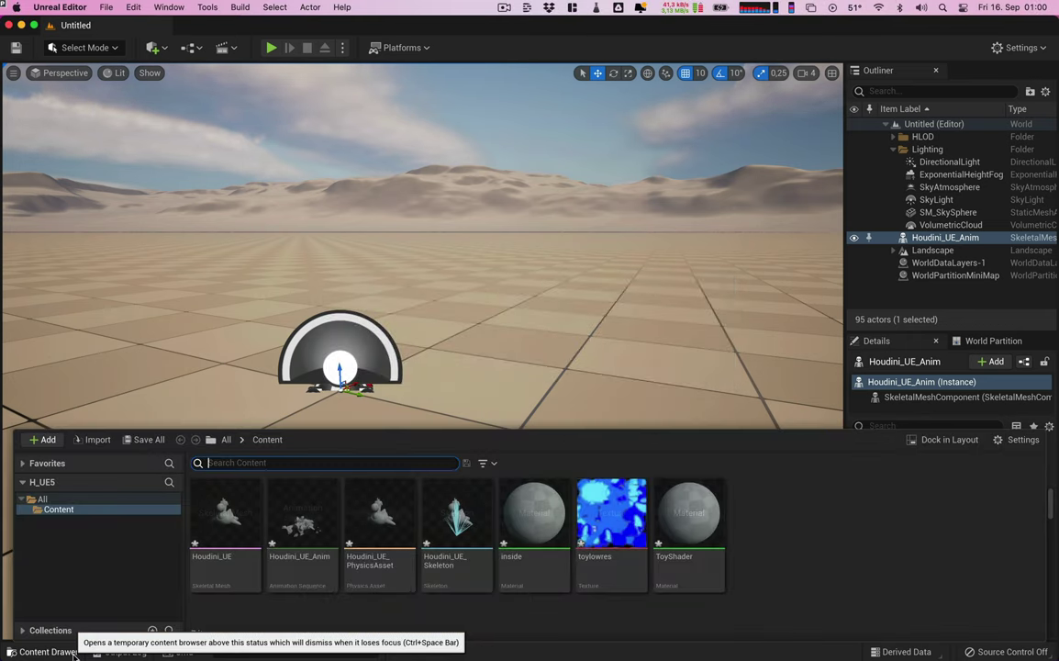
{"action": "left_click", "coordinate": [689, 517]}
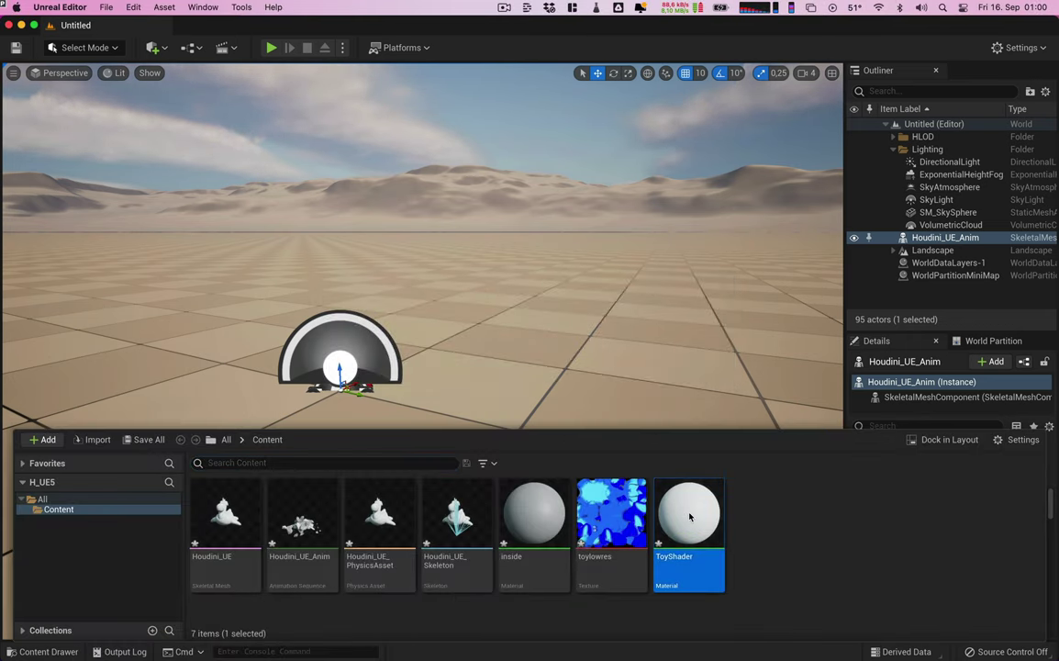
{"action": "double_click", "coordinate": [689, 517]}
{"action": "left_click", "coordinate": [48, 652]}
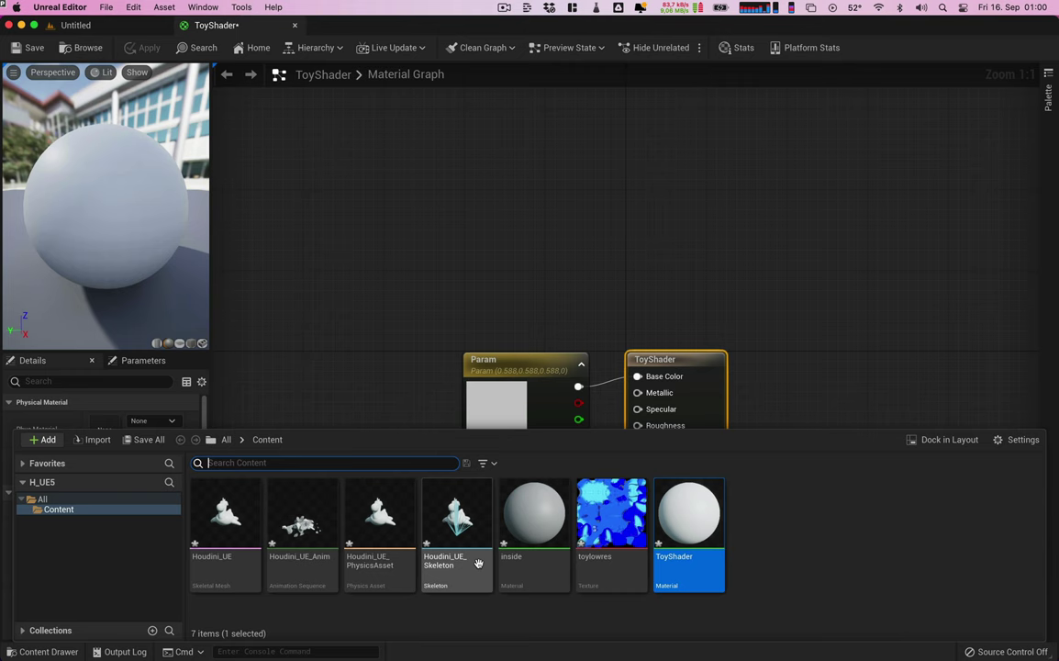
{"action": "left_click_drag", "start_coordinate": [611, 514], "coordinate": [378, 380]}
Step: Connect the Texture Sample's RGB output to ToyShader's Base Color in place of Param, and save the material
{"action": "left_click_drag", "start_coordinate": [513, 360], "coordinate": [472, 219]}
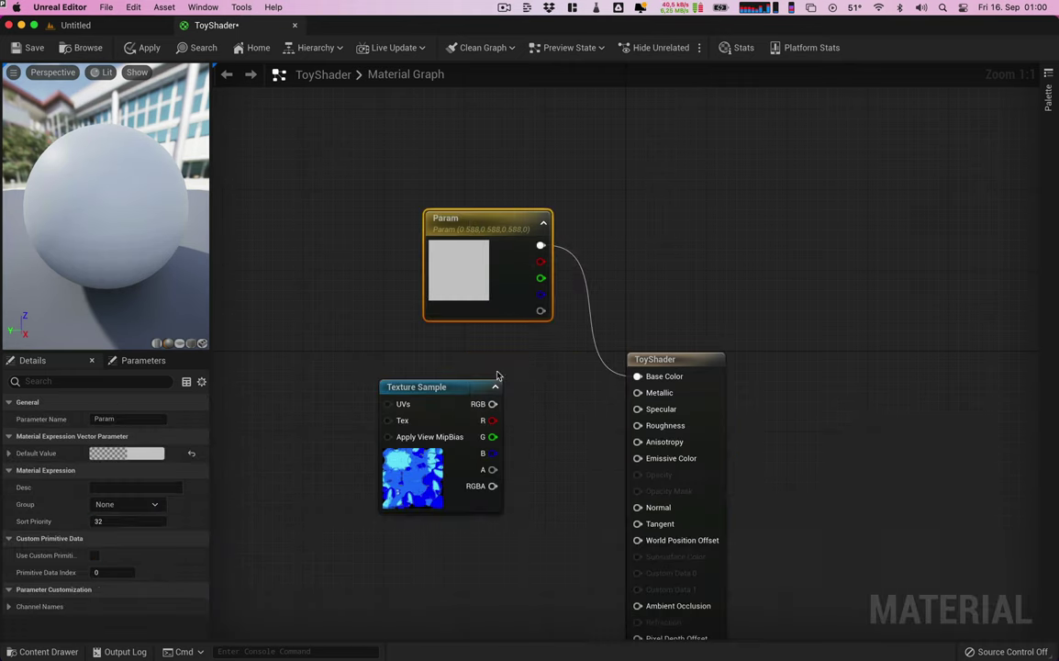
{"action": "left_click_drag", "start_coordinate": [493, 404], "coordinate": [638, 376]}
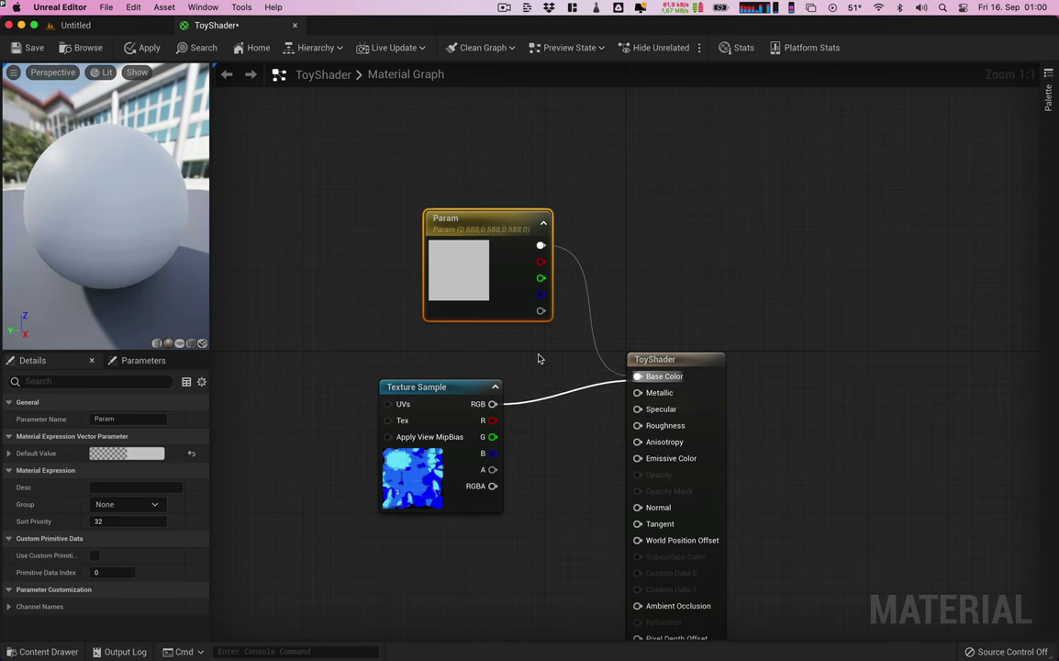
{"action": "left_click", "coordinate": [40, 50]}
Step: Return to the level and preview the Houdini_UE_Anim animation sequence in its own editor, closing it when done
{"action": "left_click", "coordinate": [77, 25]}
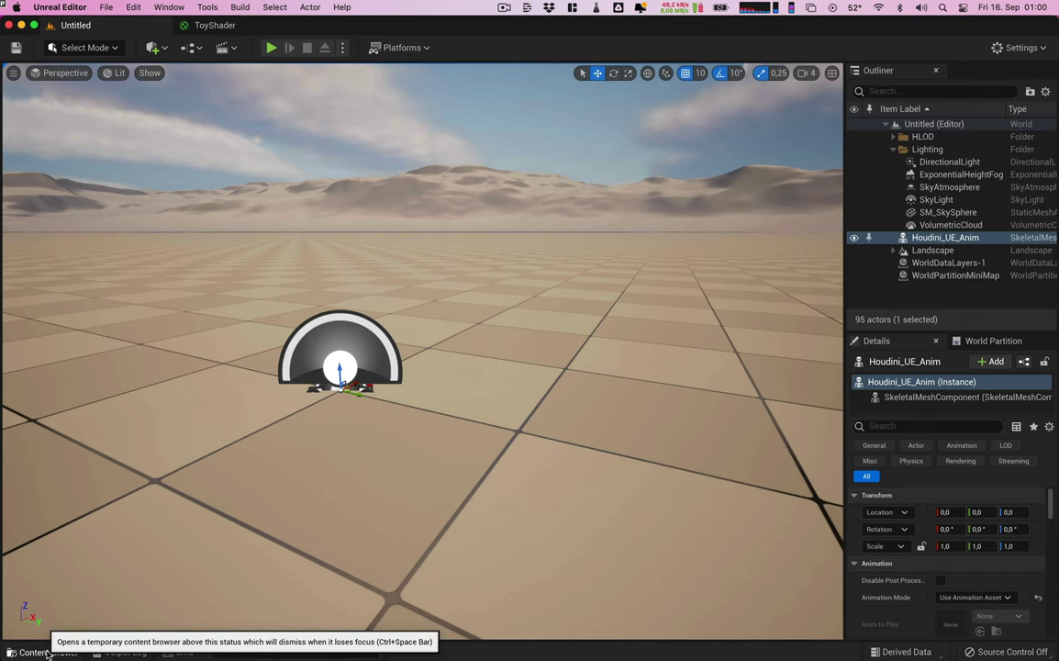
{"action": "left_click", "coordinate": [41, 651]}
{"action": "double_click", "coordinate": [309, 528]}
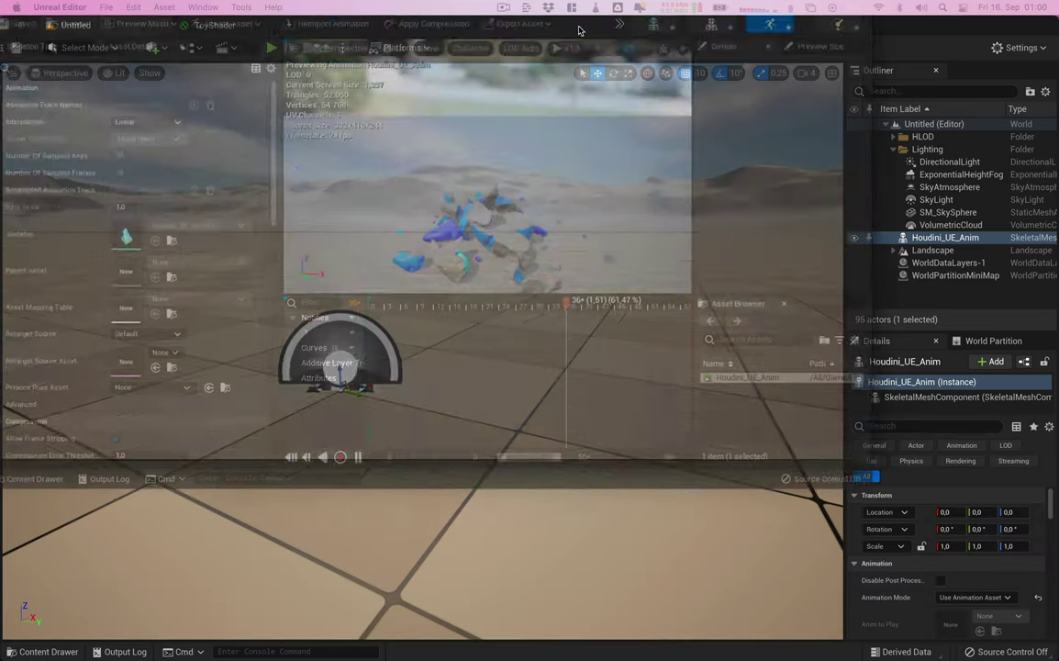
{"action": "left_click_drag", "start_coordinate": [579, 30], "coordinate": [632, 111]}
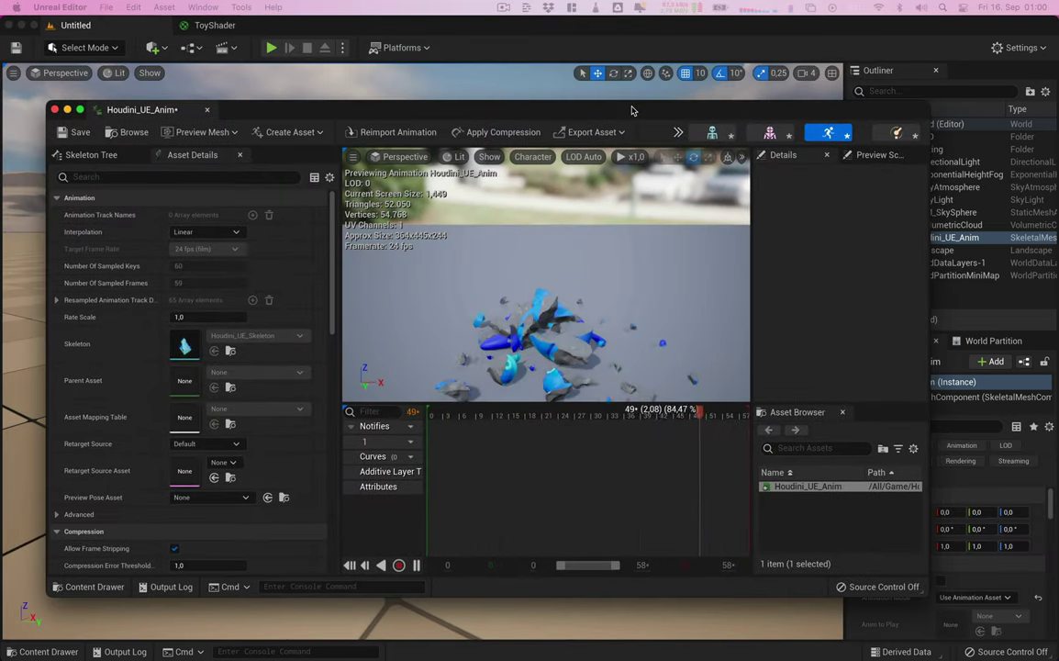
{"action": "left_click", "coordinate": [55, 110]}
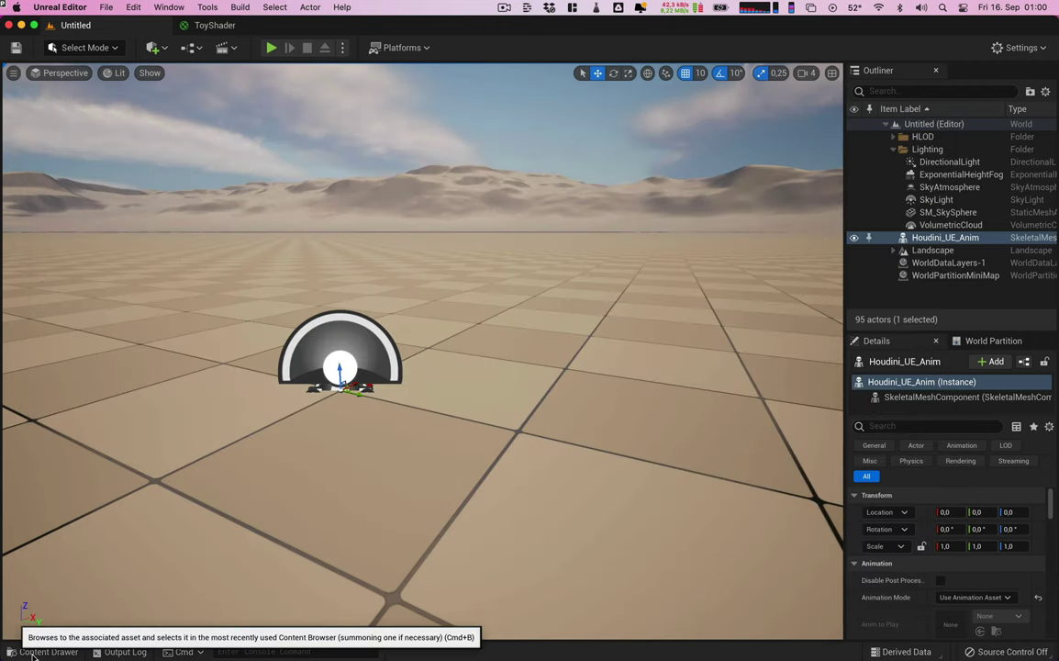
Step: Place the Houdini_UE_Anim animation sequence in the level and set its location to 0, 0, 0
{"action": "left_click", "coordinate": [32, 653]}
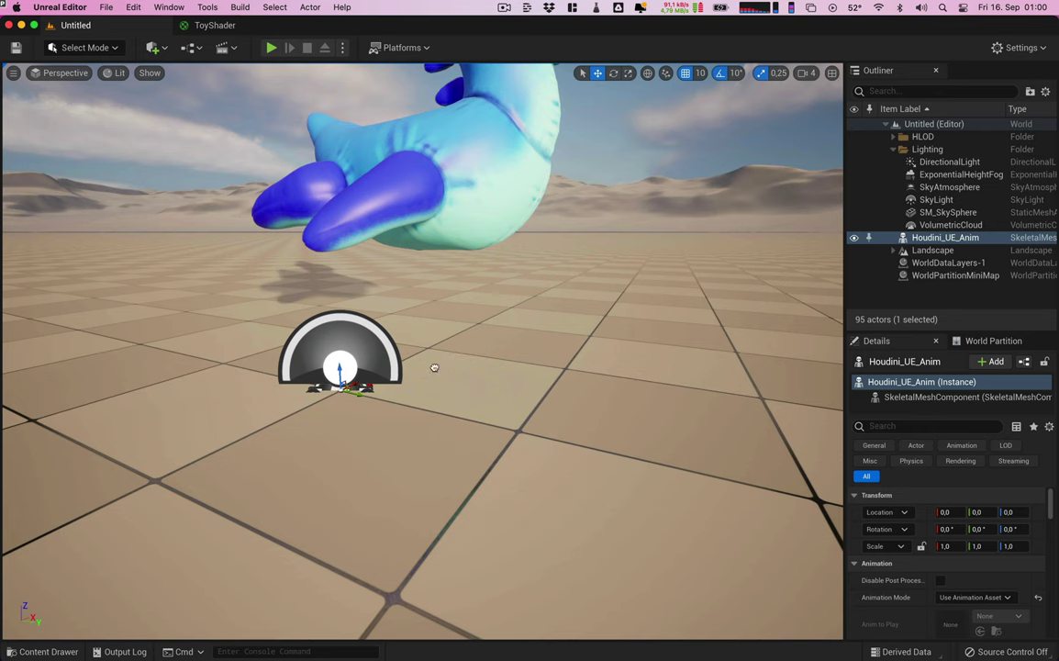
{"action": "left_click_drag", "start_coordinate": [434, 368], "coordinate": [439, 367]}
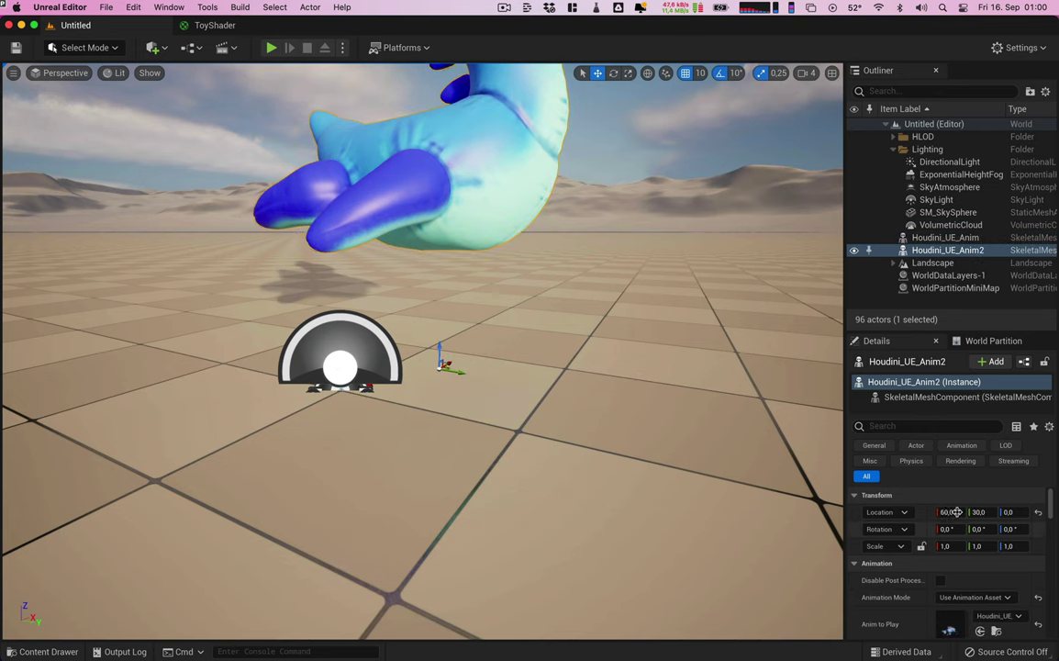
{"action": "left_click", "coordinate": [985, 512]}
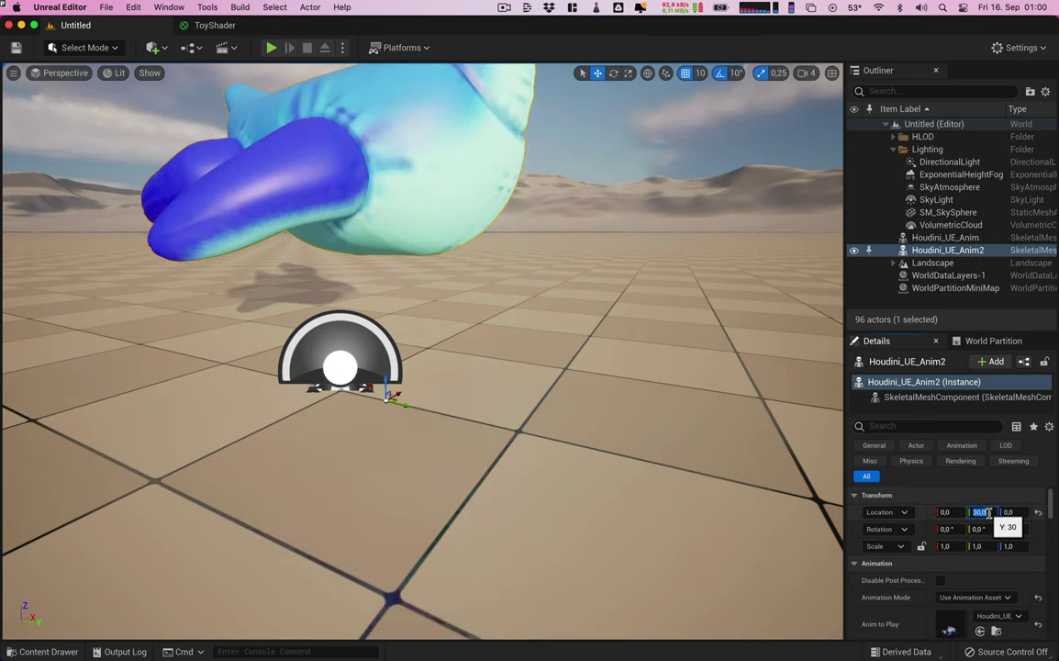
{"action": "key", "text": "Return"}
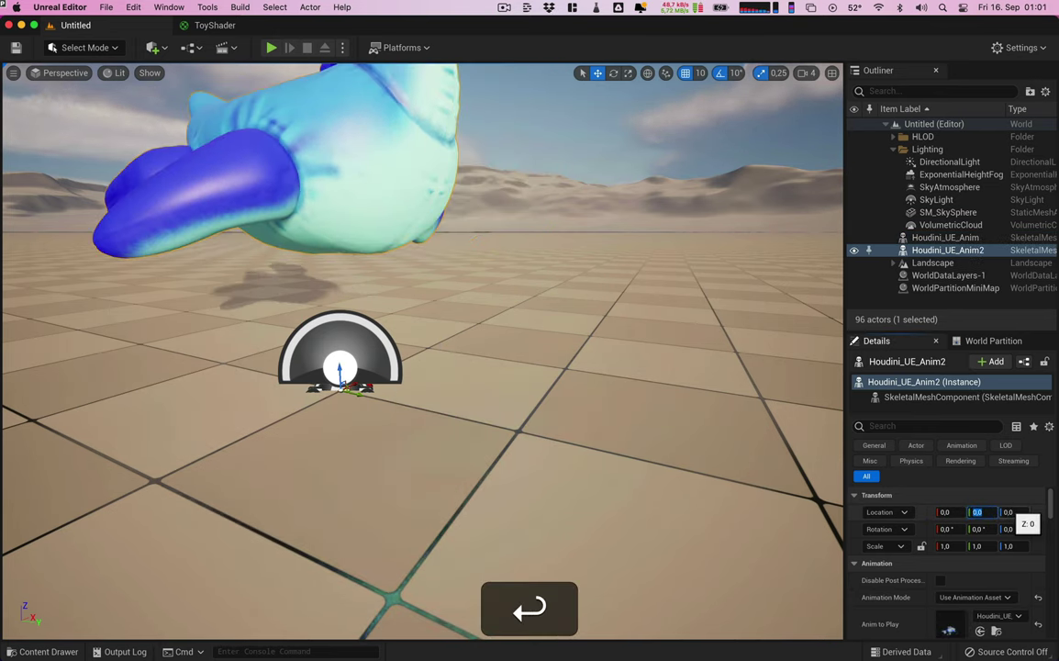
Step: Play the level and fly around the shattering toy to examine the imported simulation
{"action": "left_click", "coordinate": [272, 48]}
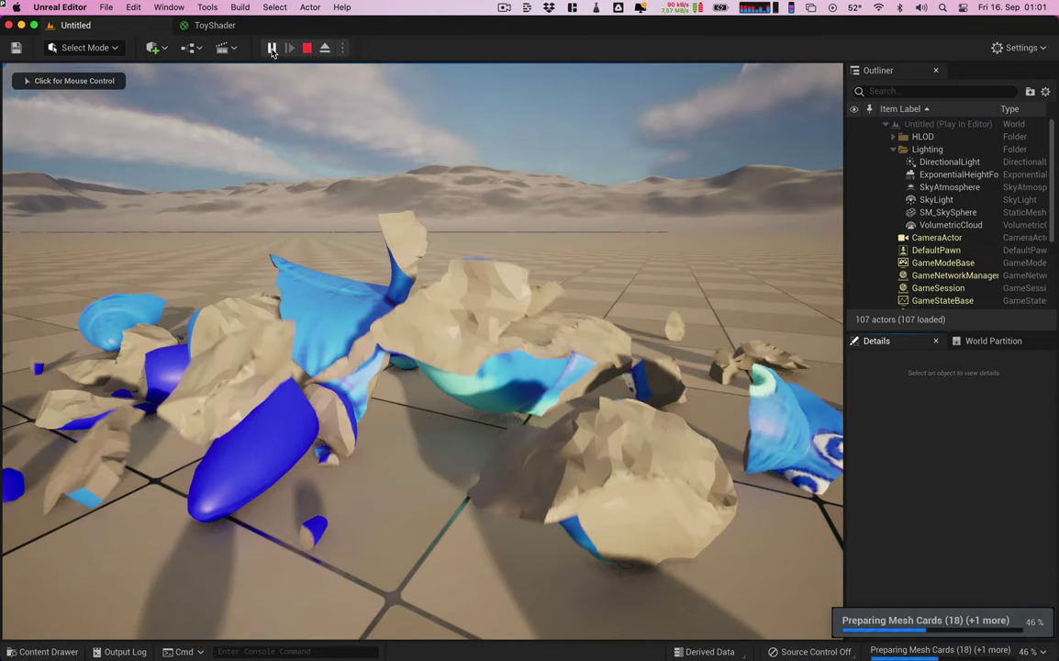
{"action": "left_click", "coordinate": [454, 280]}
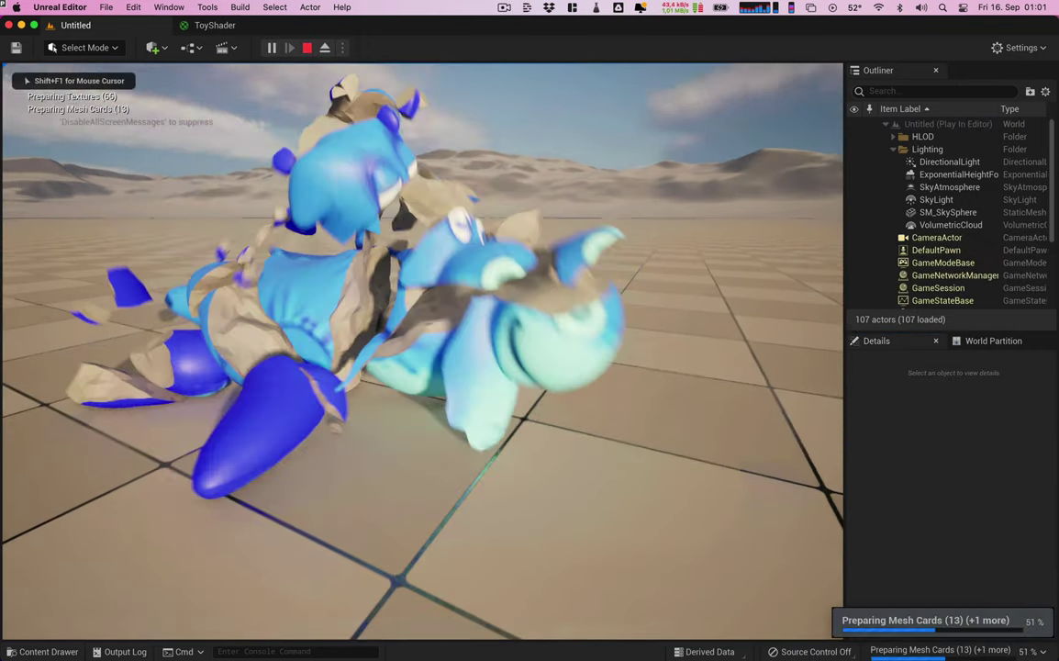
{"action": "key", "text": "s"}
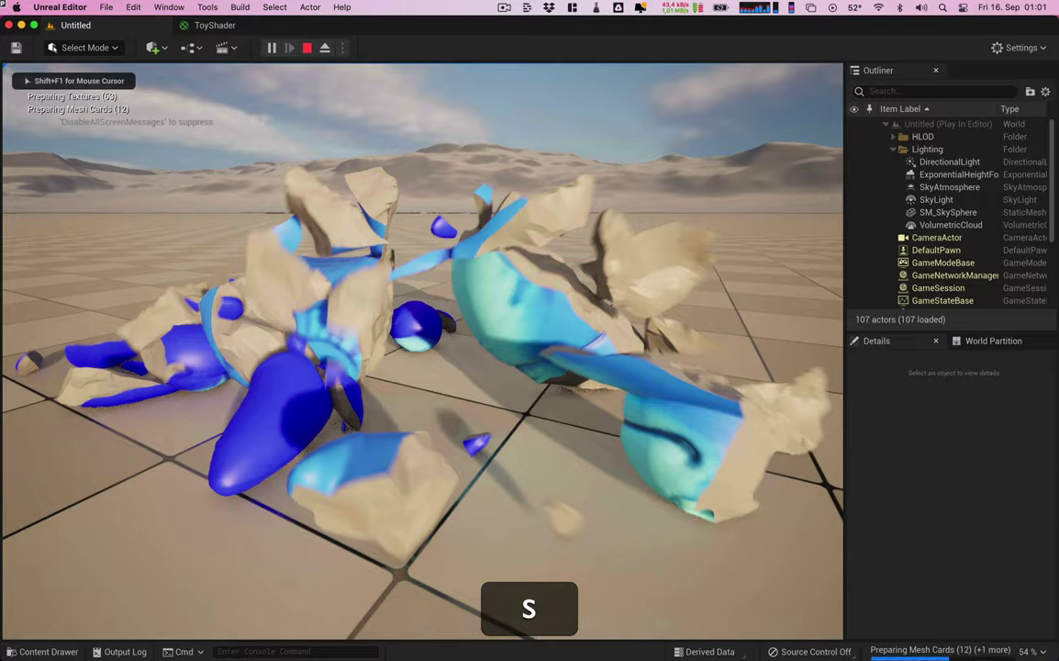
{"action": "key", "text": "w"}
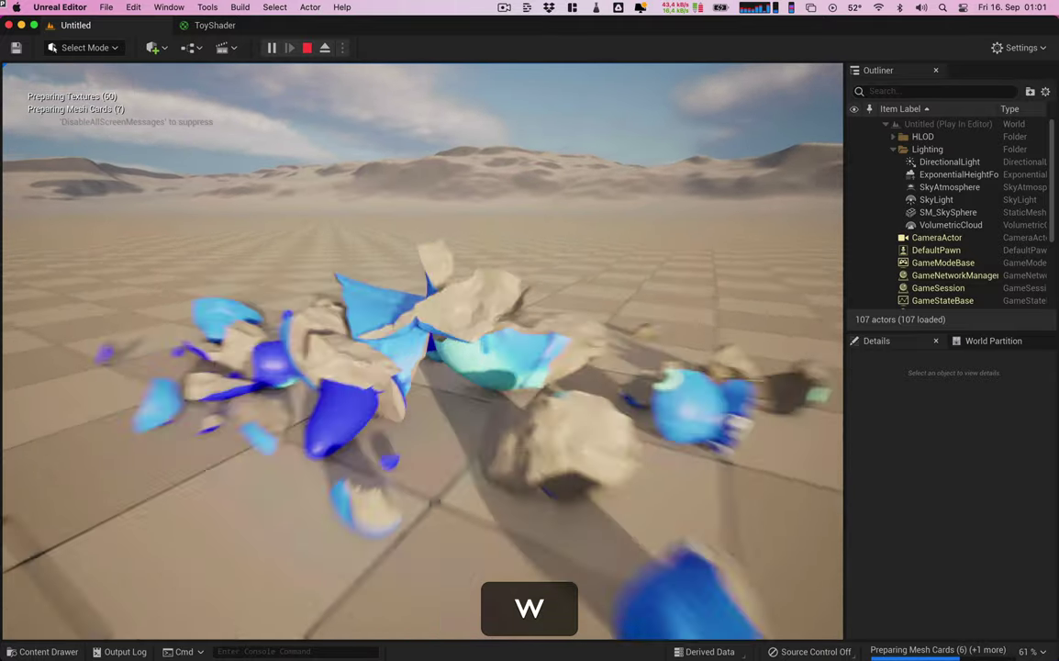
{"action": "key", "text": "s"}
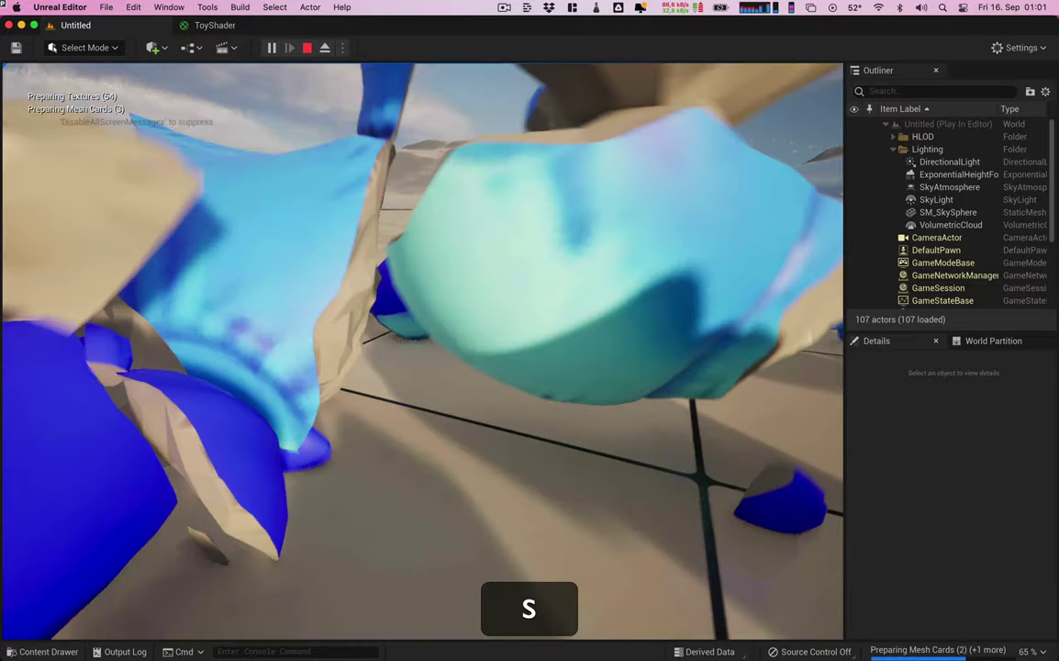